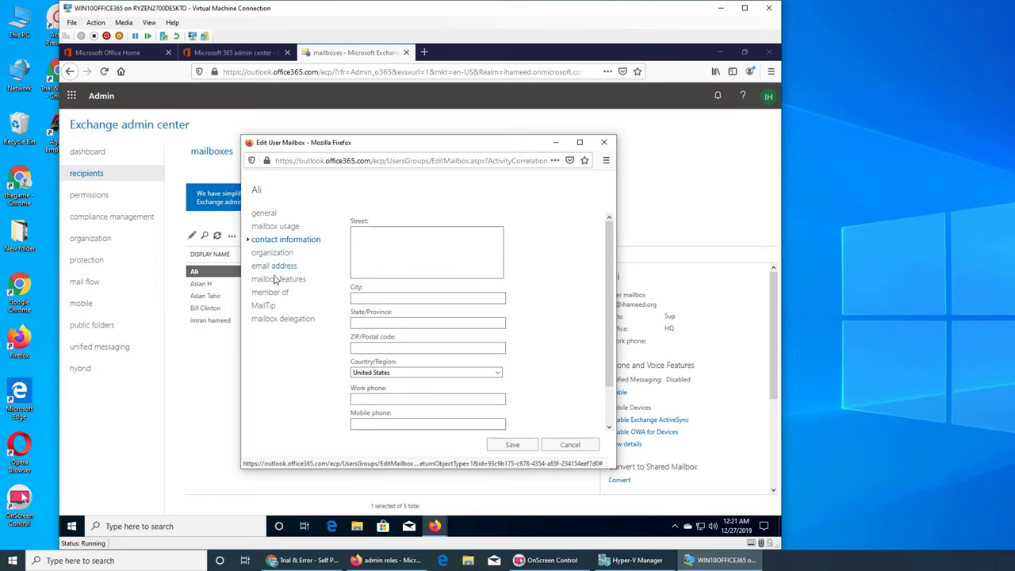
Show the mailbox features, keeping Default Sharing Policy, Default MRM Policy and [No Policy] for the address book.
left_click(274, 281)
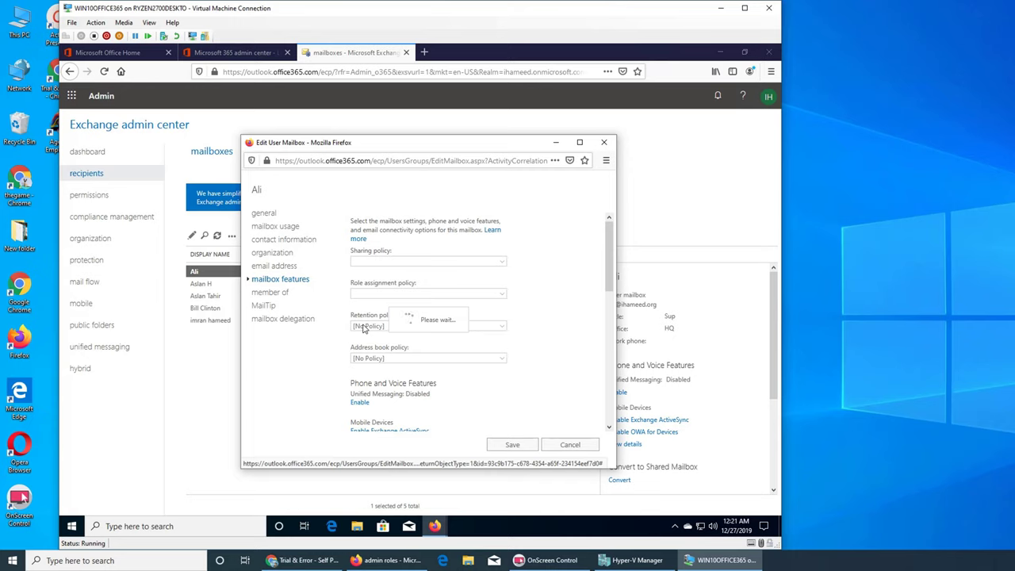
left_click(379, 264)
left_click(380, 271)
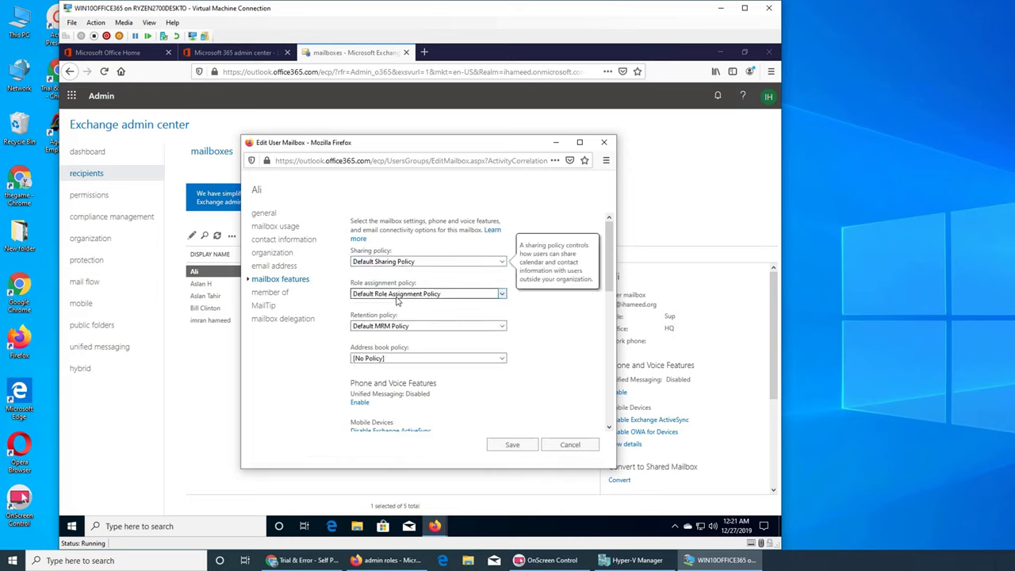
left_click(404, 327)
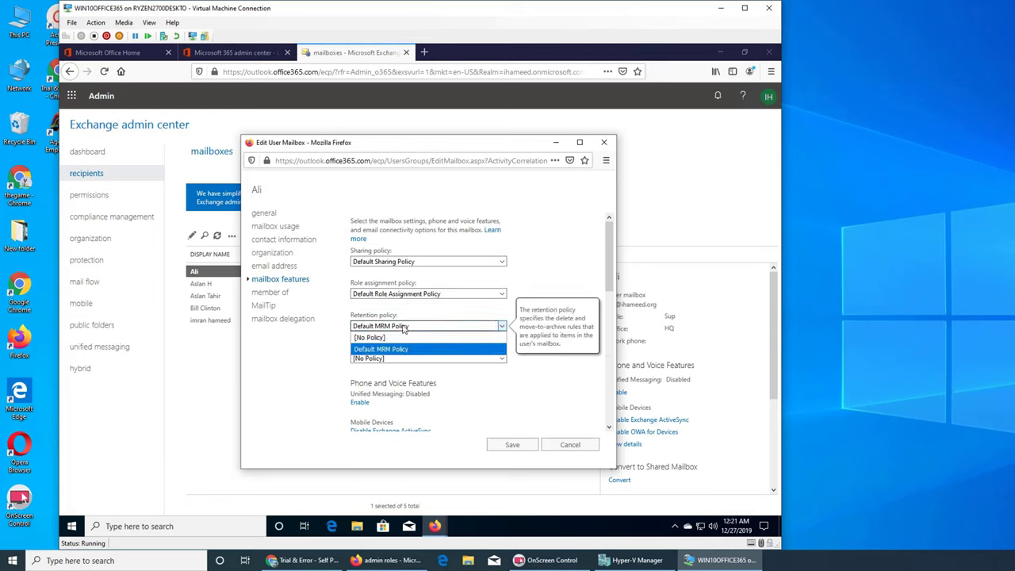
left_click(405, 327)
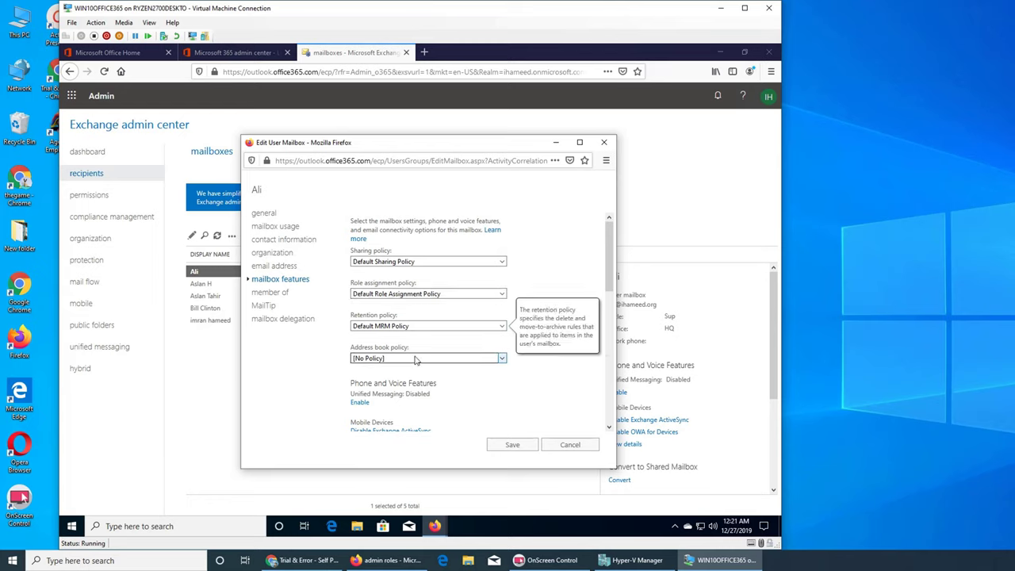
left_click(414, 360)
left_click(414, 365)
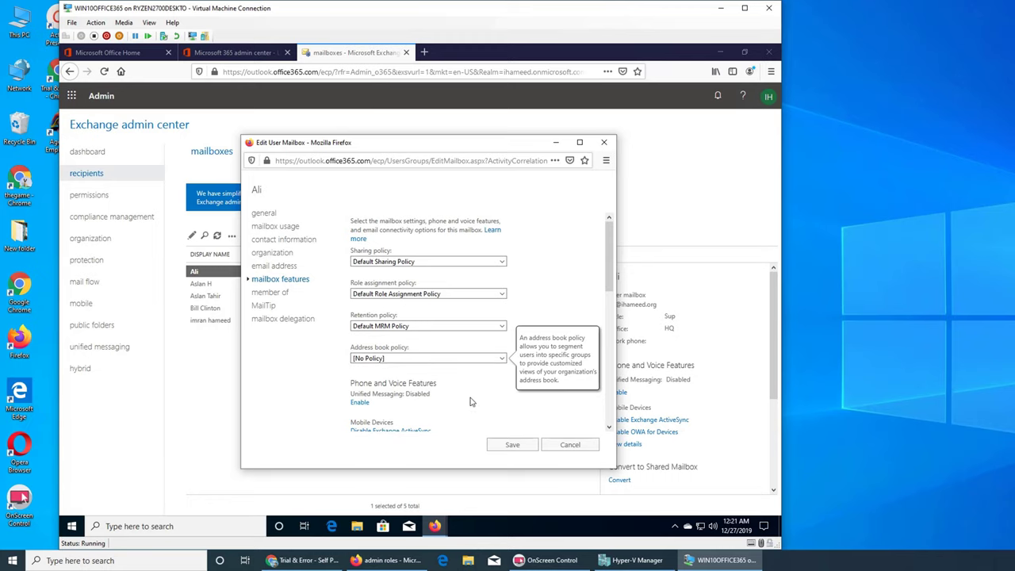
scroll(460, 388, "down", 5)
scroll(392, 298, "up", 3)
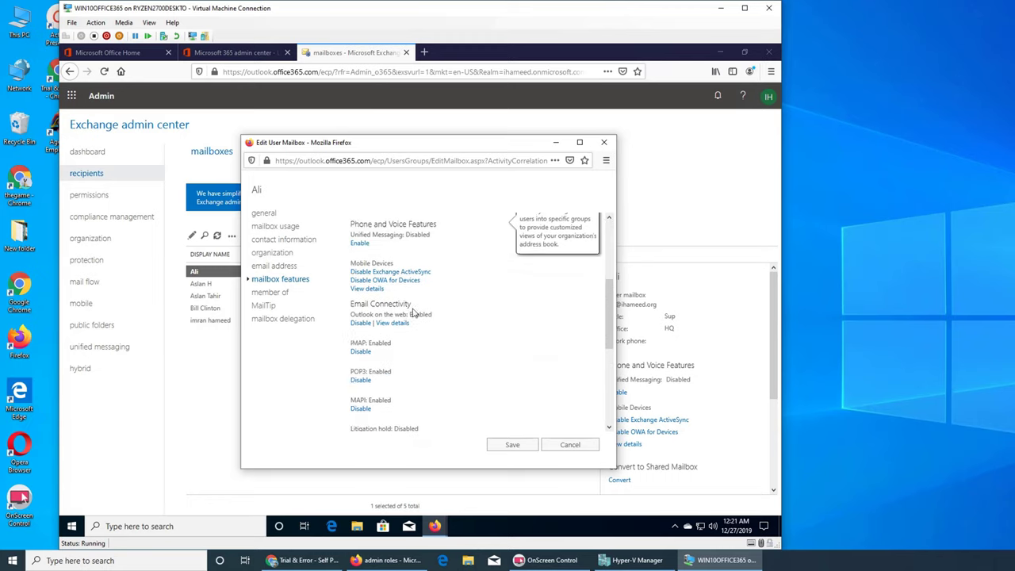
Discard the mailbox edits, go to permissions and compare admin roles with user roles, ending on user roles.
left_click(570, 445)
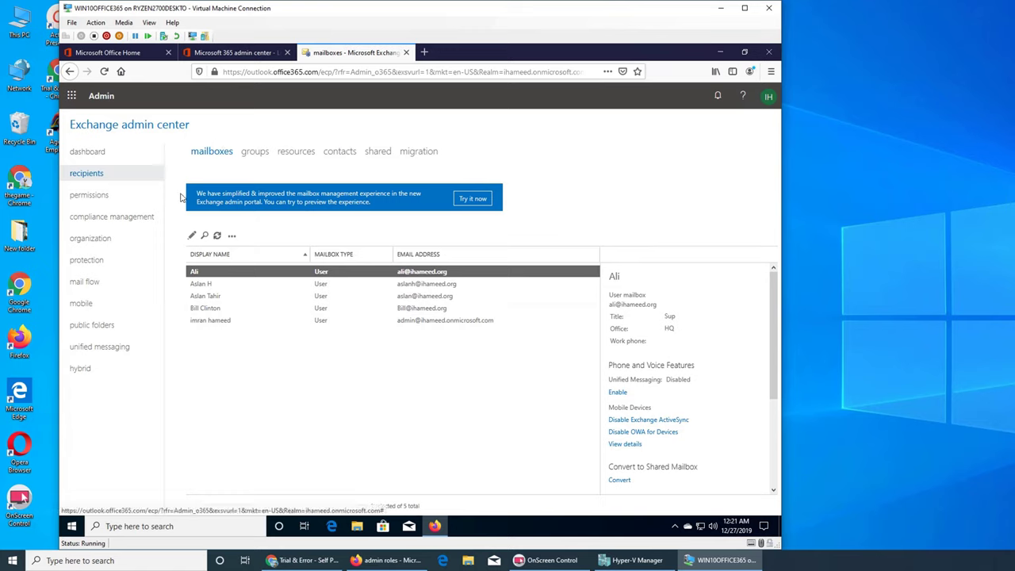
left_click(95, 196)
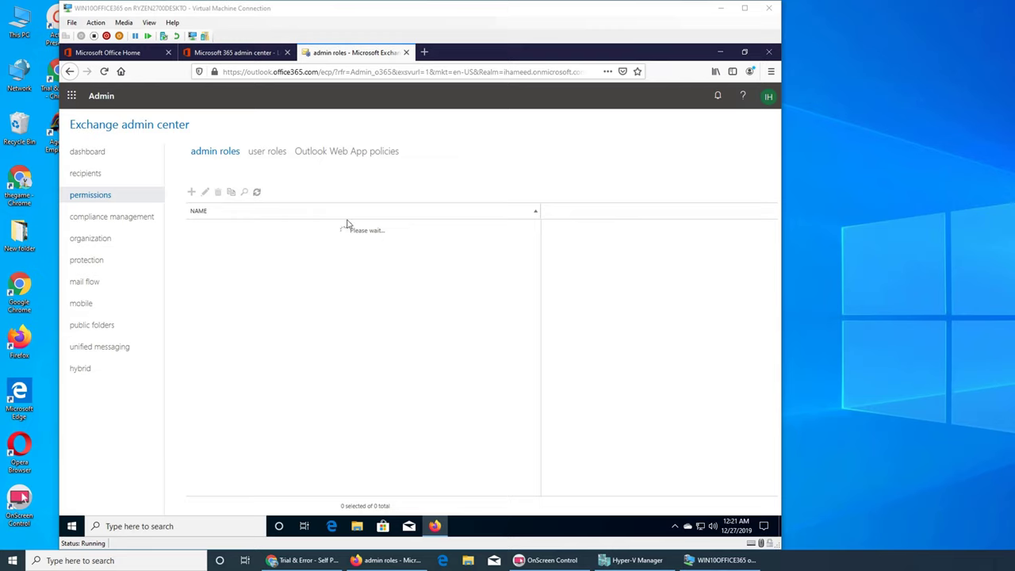
left_click(264, 153)
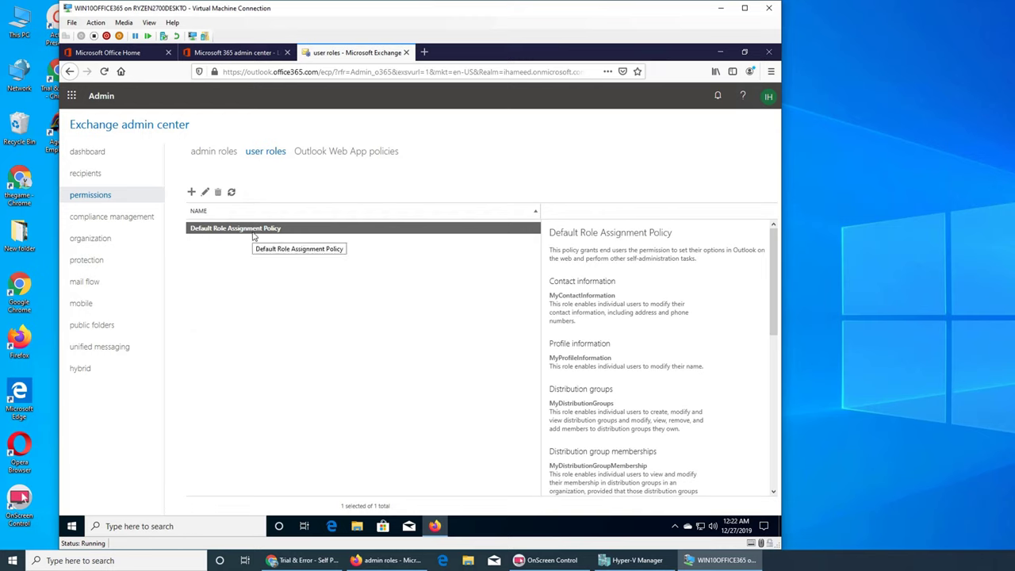
left_click(207, 152)
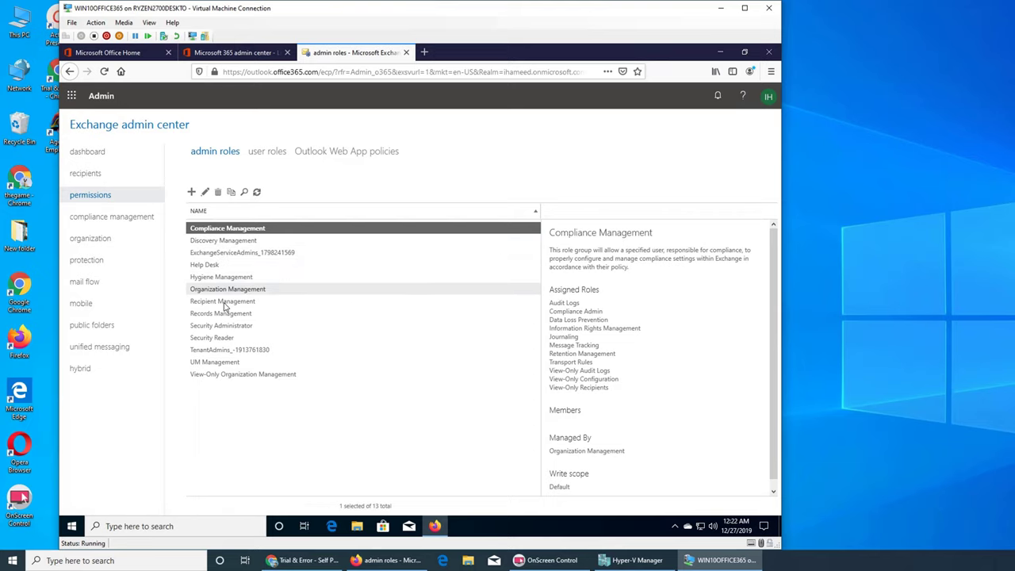
left_click(253, 152)
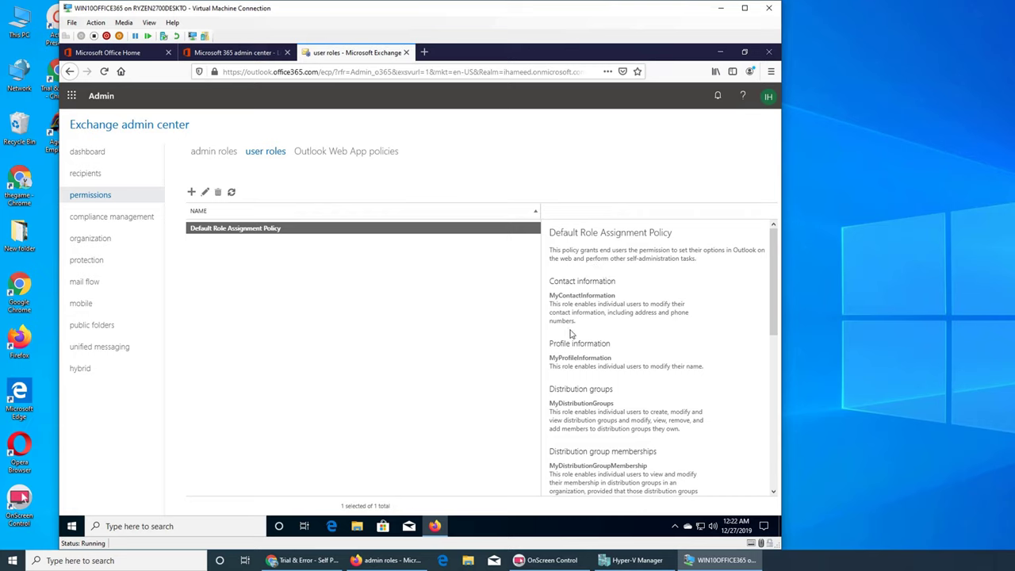
scroll(610, 314, "down", 10)
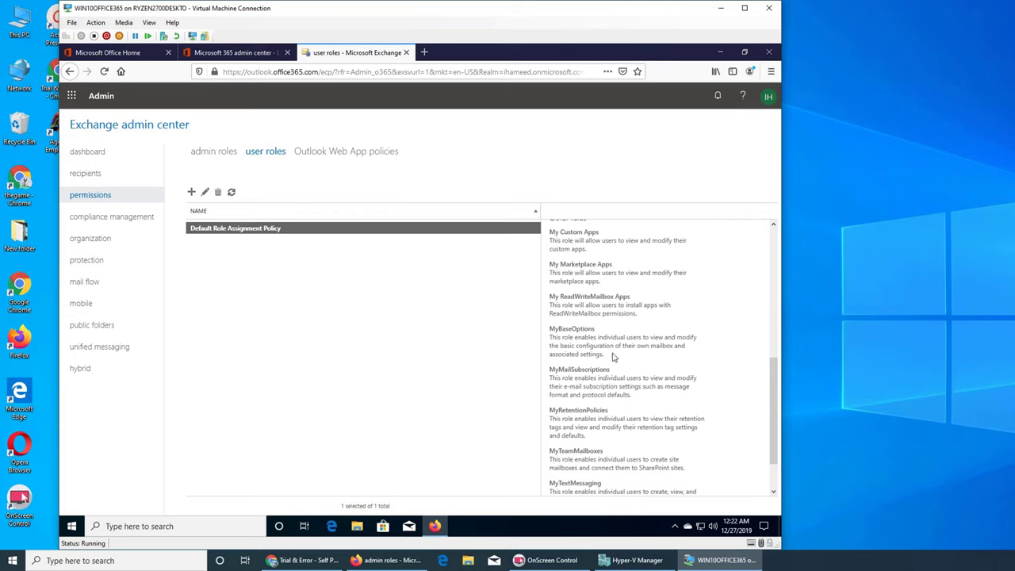
scroll(616, 369, "up", 10)
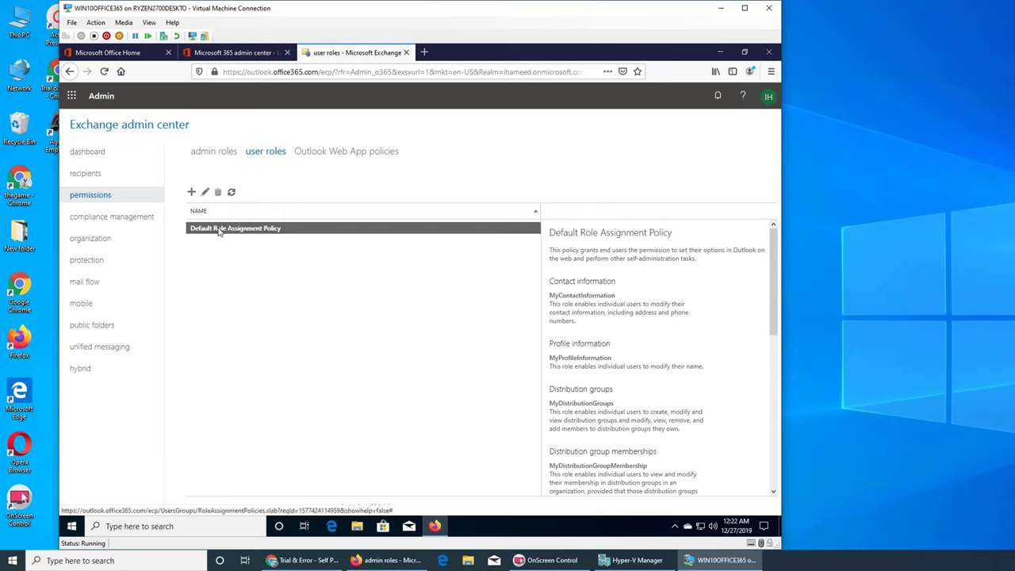
scroll(586, 371, "down", 3)
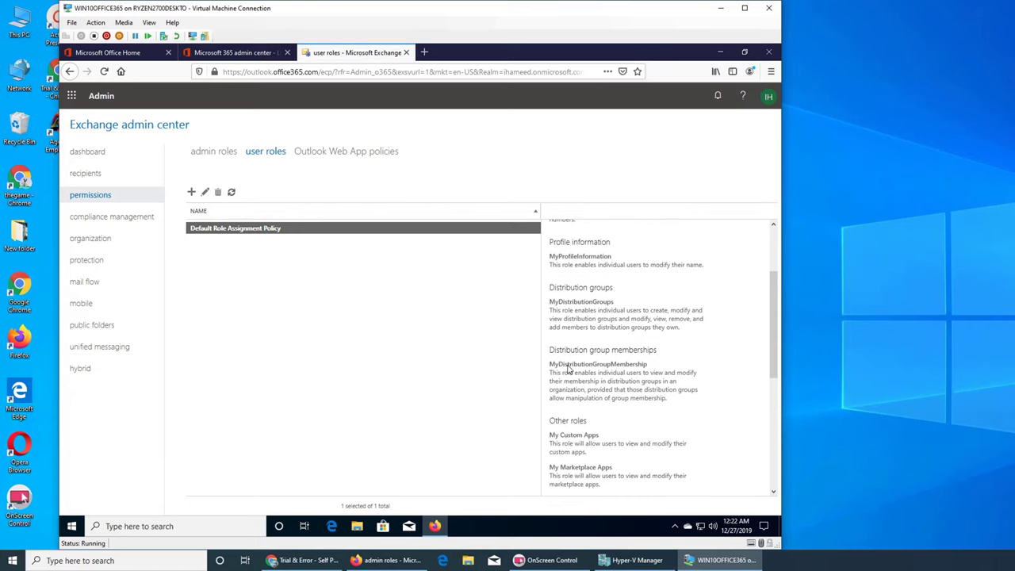
scroll(591, 360, "down", 3)
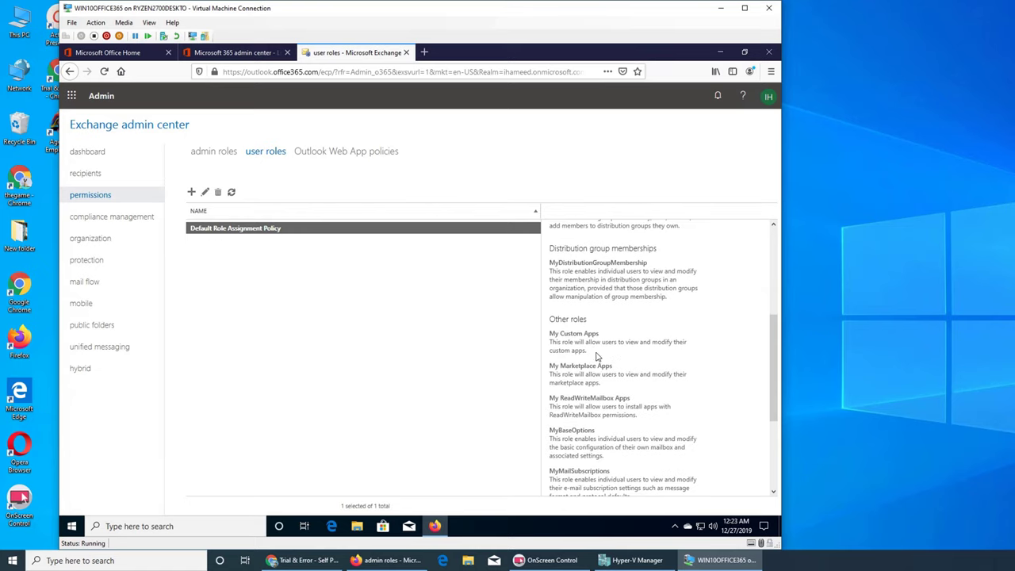
scroll(596, 357, "down", 3)
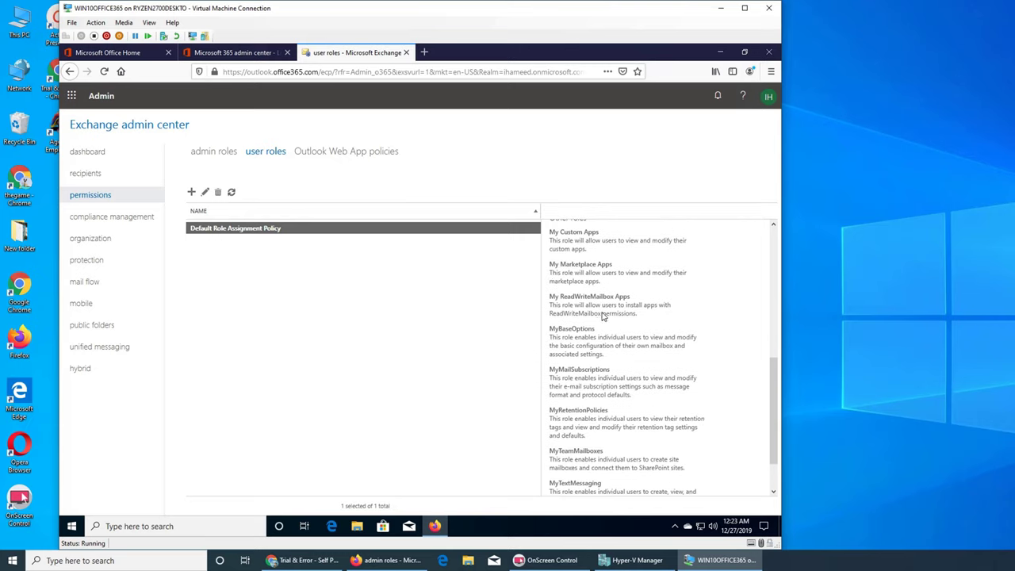
scroll(627, 357, "down", 2)
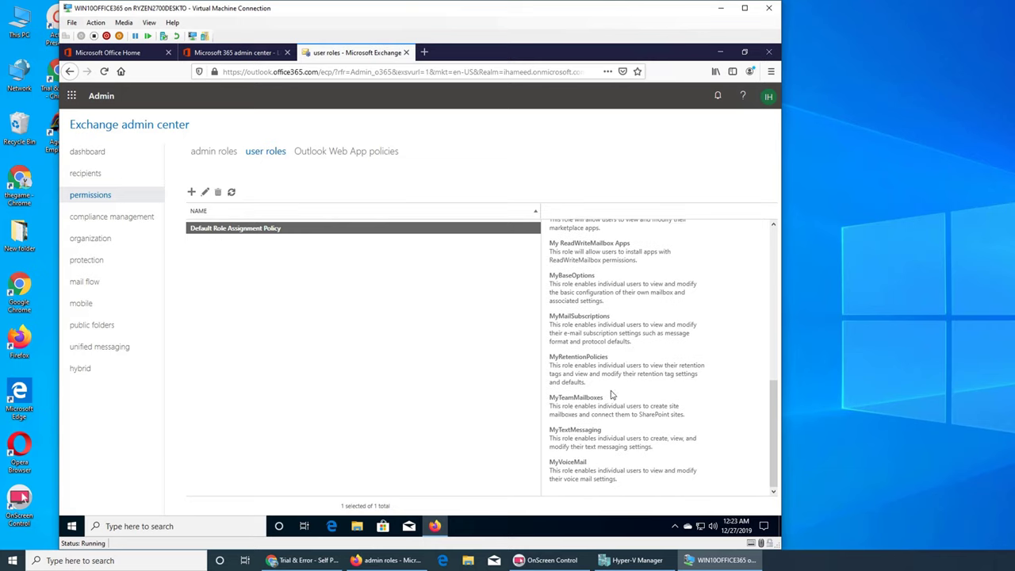
Open the Default Role Assignment Policy for editing and scroll through its end-user role checkboxes.
left_click(204, 192)
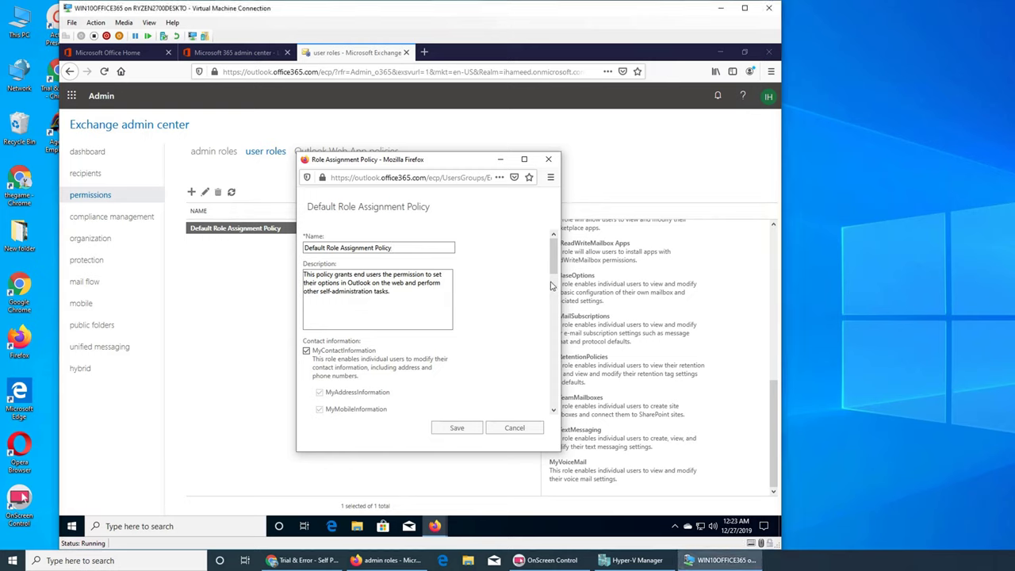
left_click_drag(553, 271, 552, 289)
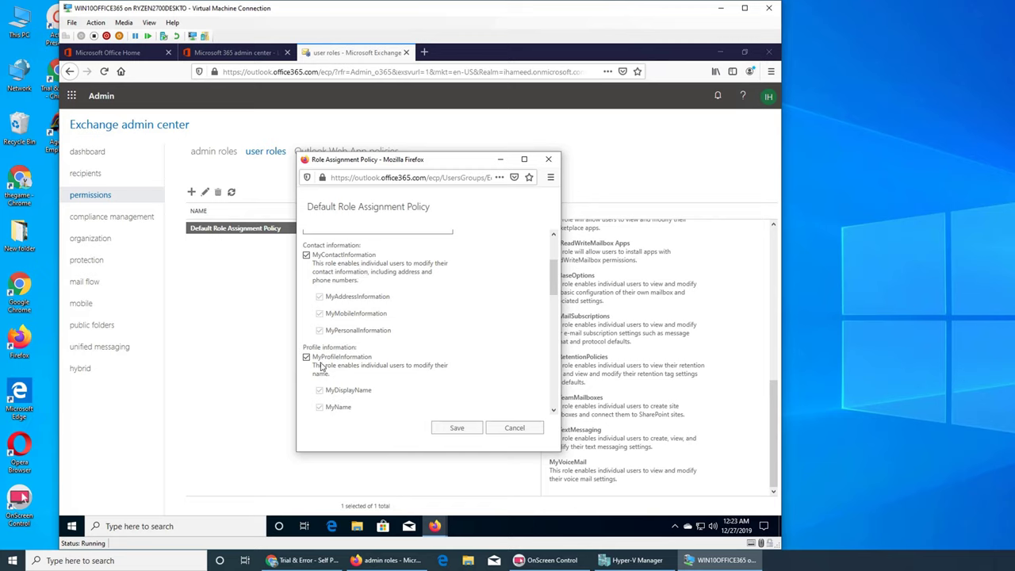
left_click_drag(553, 281, 551, 323)
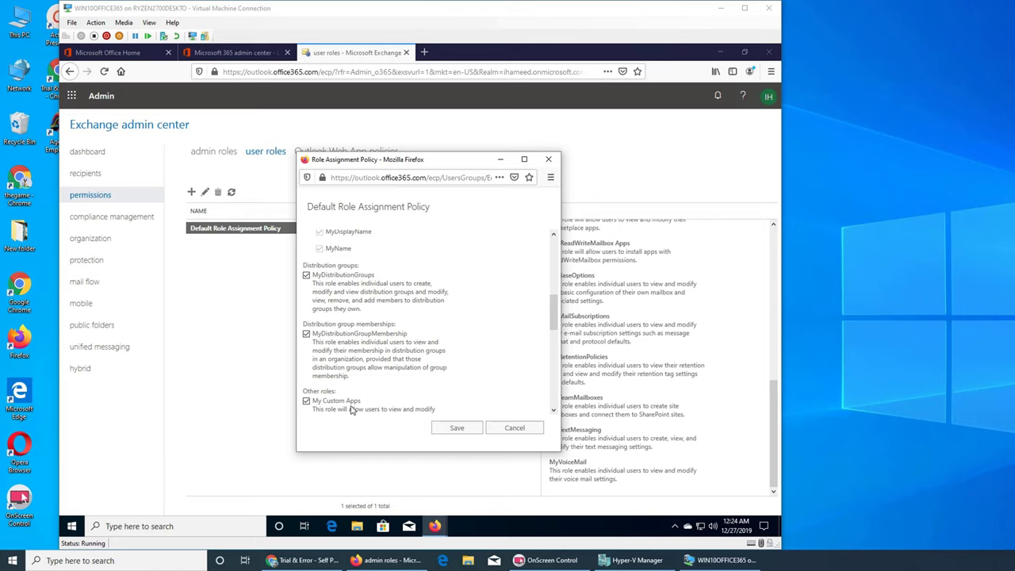
left_click(556, 321)
left_click(554, 349)
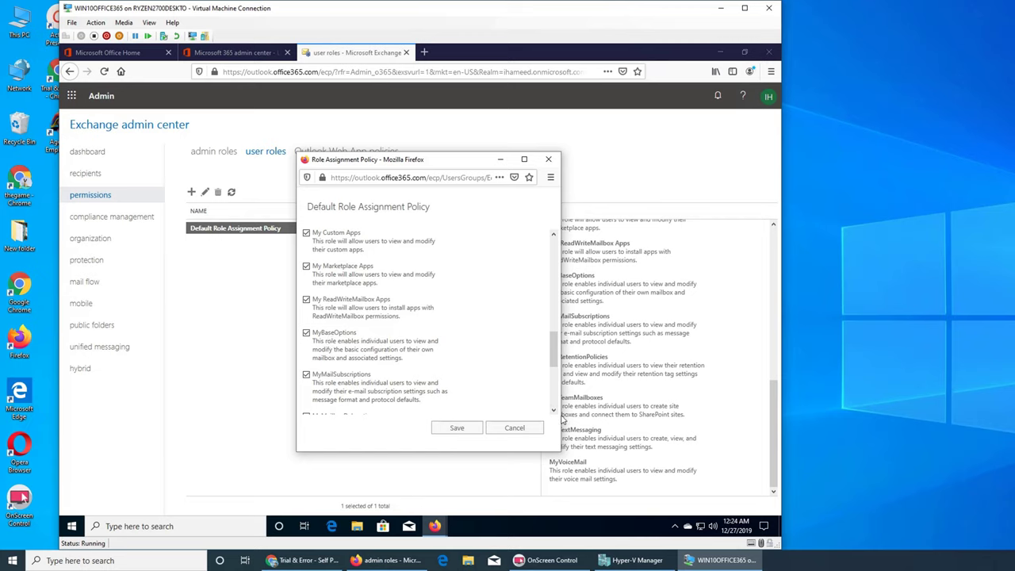
Read the end-user roles help, close the policy unsaved, and list the Outlook Web App policies.
scroll(554, 412, "down", 3)
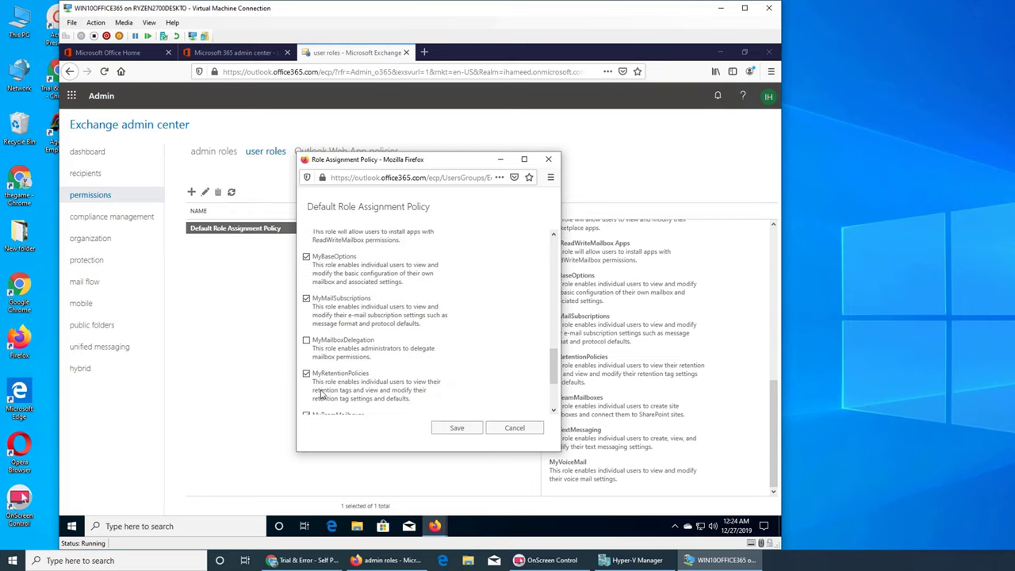
left_click(306, 349)
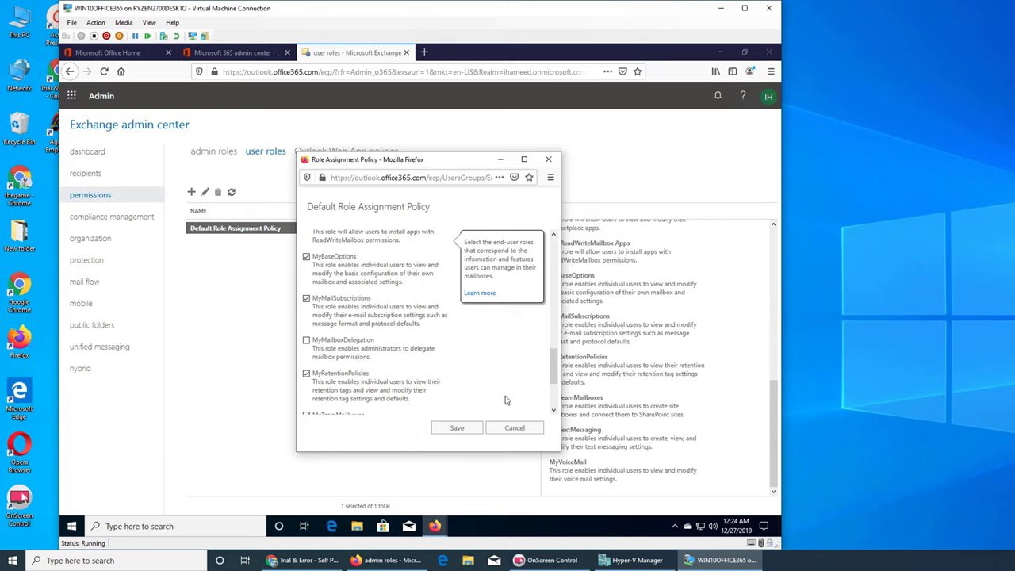
left_click(553, 402)
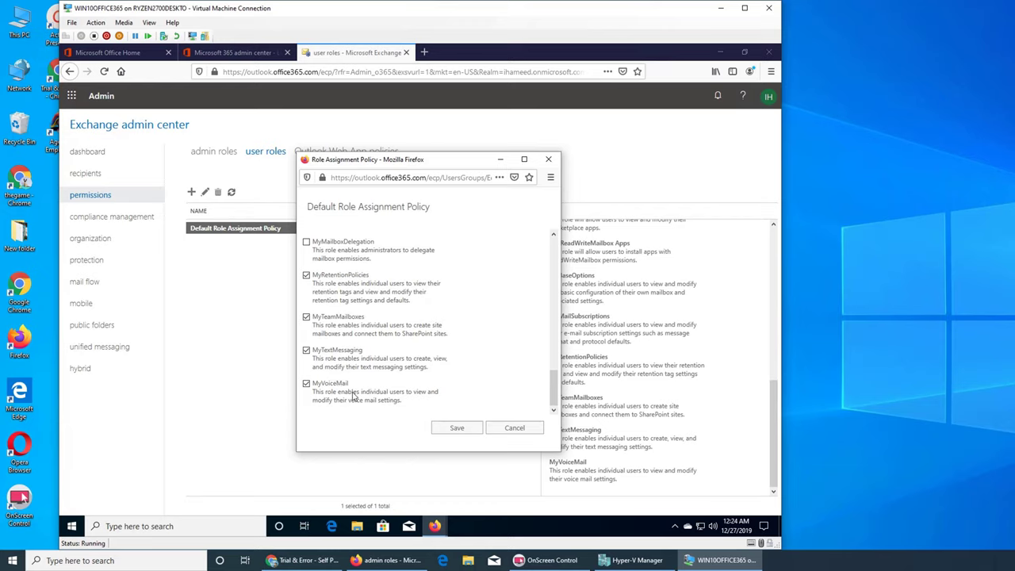
left_click(510, 432)
left_click(342, 153)
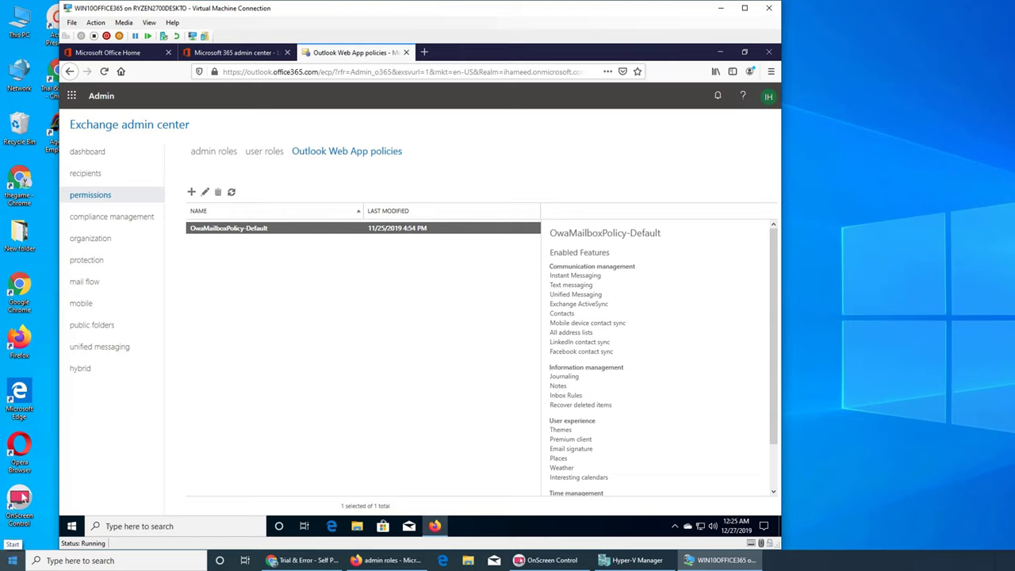
left_click(13, 560)
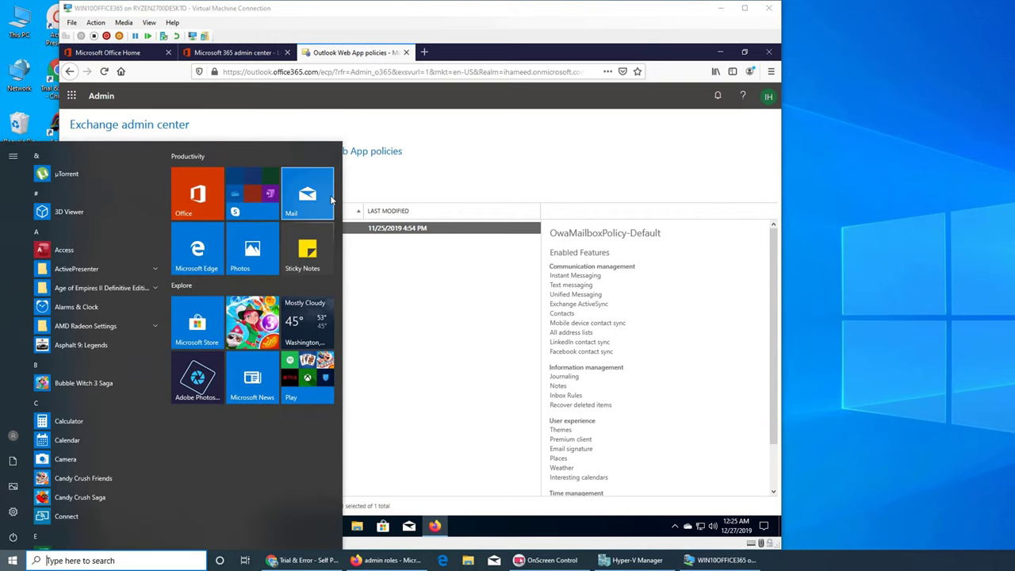
left_click(953, 406)
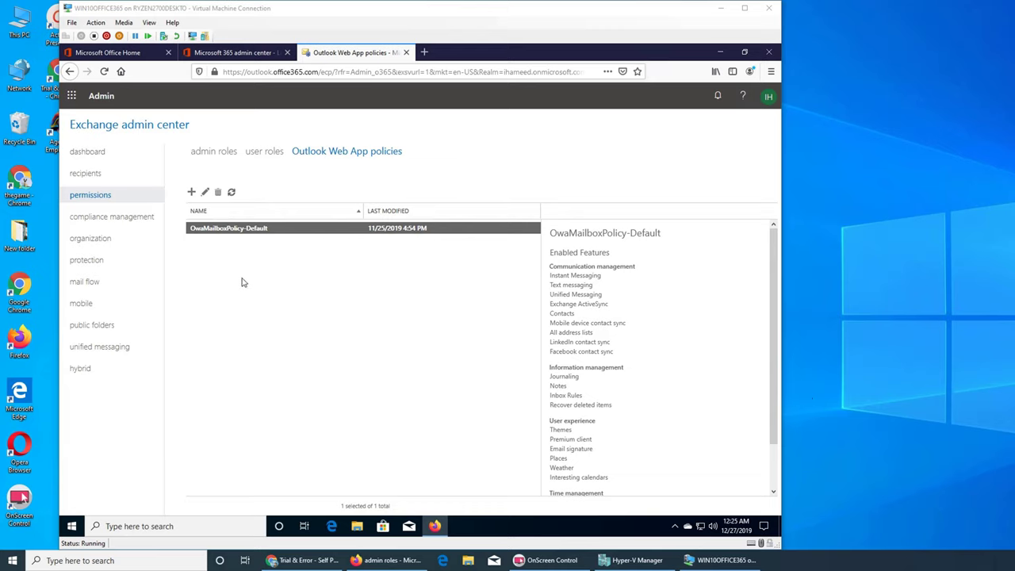
Review OwaMailboxPolicy-Default's features, file access and offline access, cancel, and return to admin roles.
left_click(206, 192)
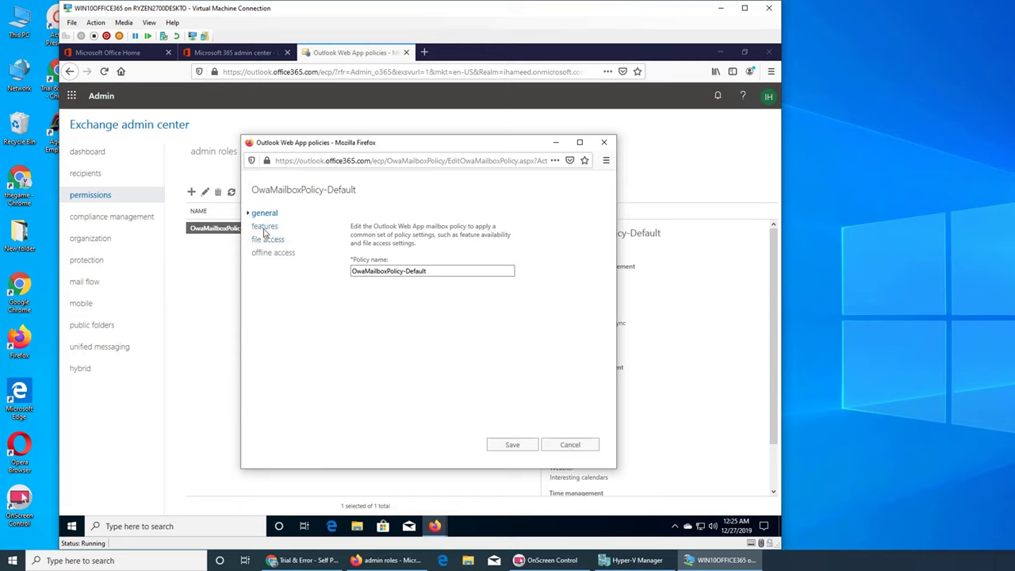
left_click(266, 232)
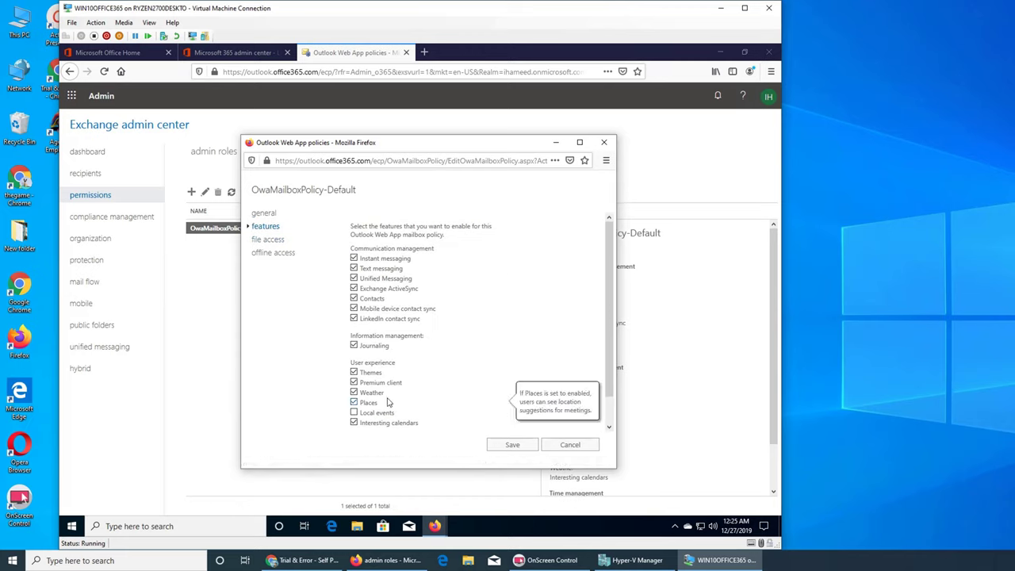
left_click(270, 239)
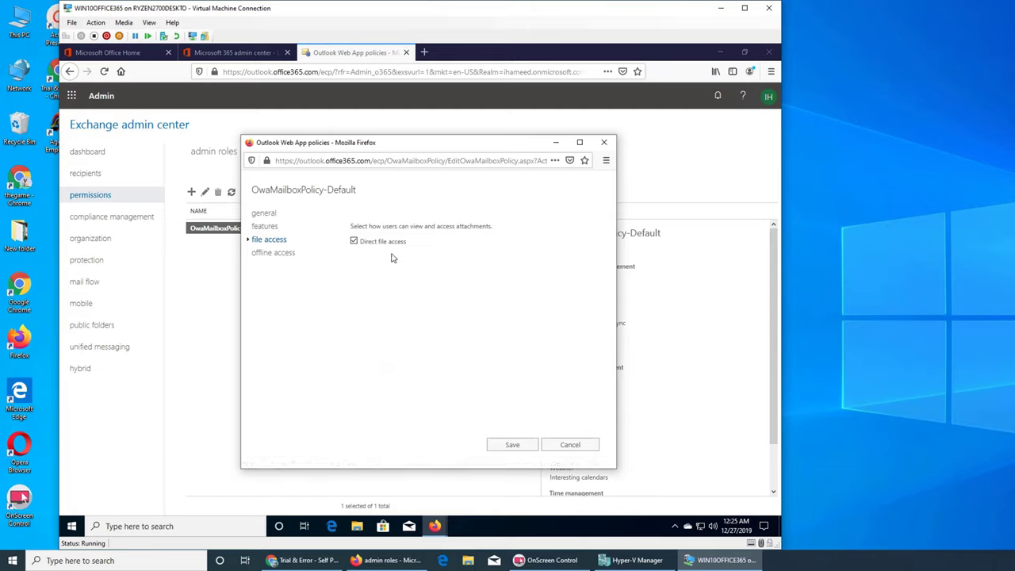
left_click(276, 253)
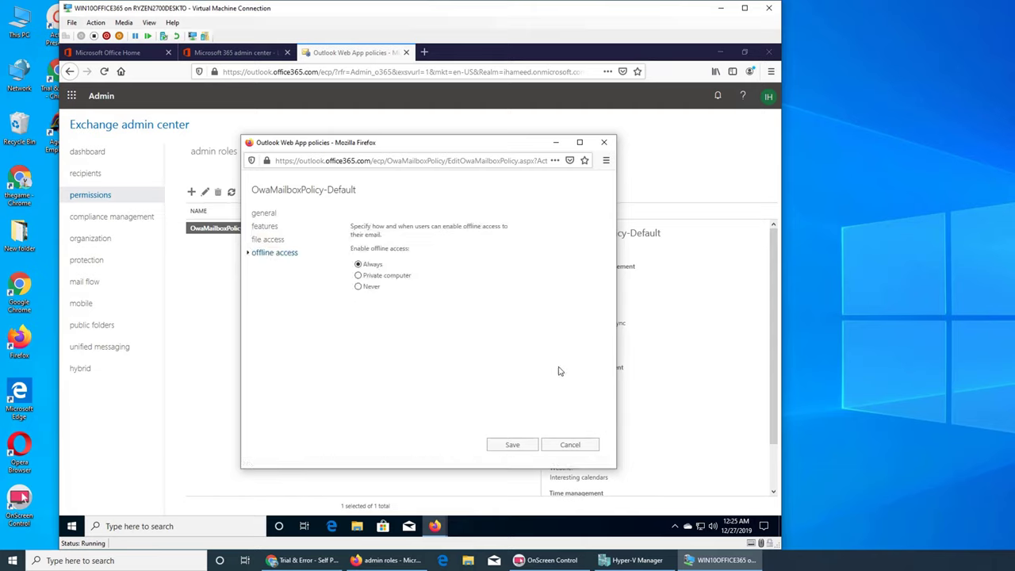
left_click(588, 443)
left_click(213, 151)
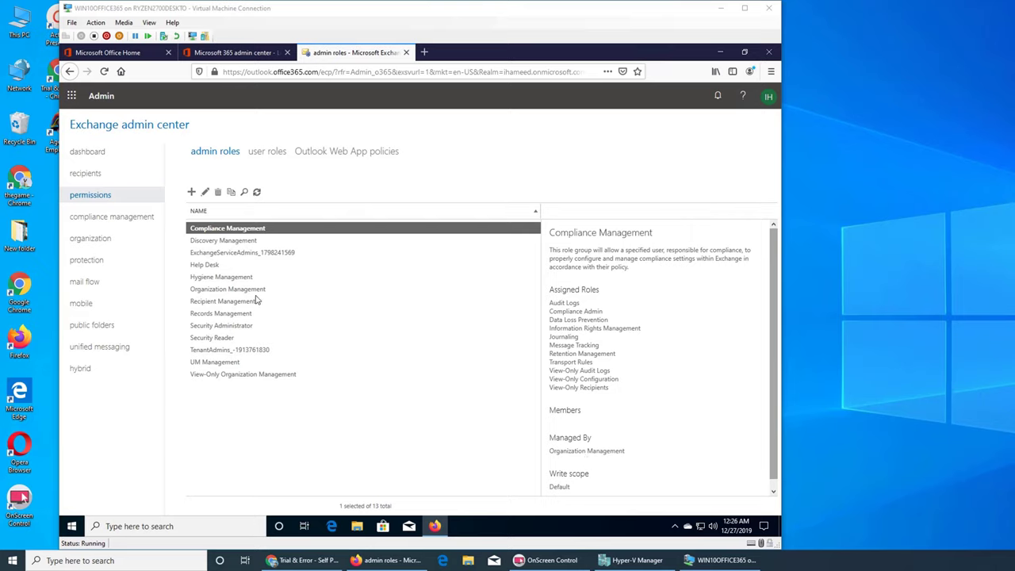
left_click(220, 241)
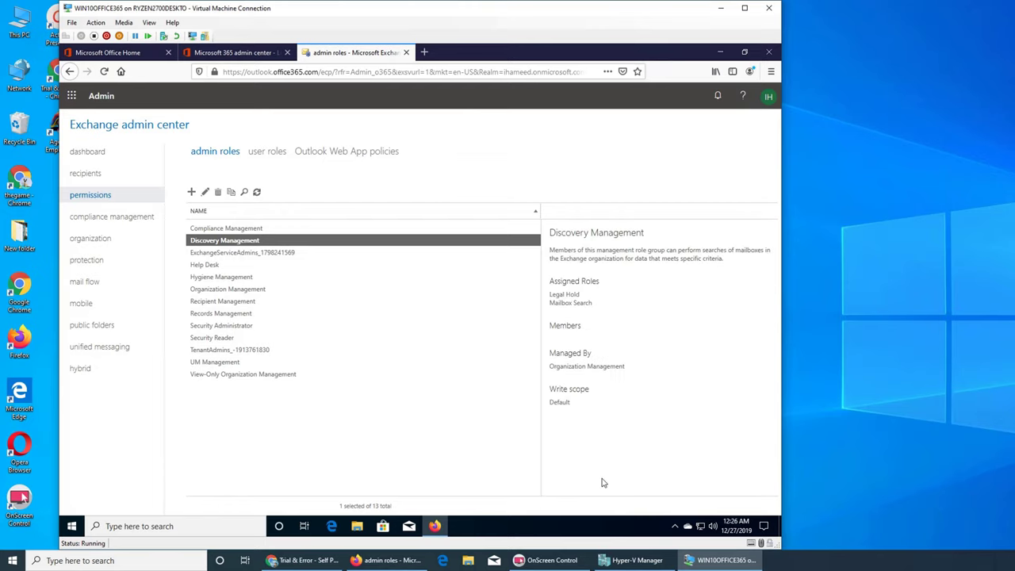
left_click(207, 252)
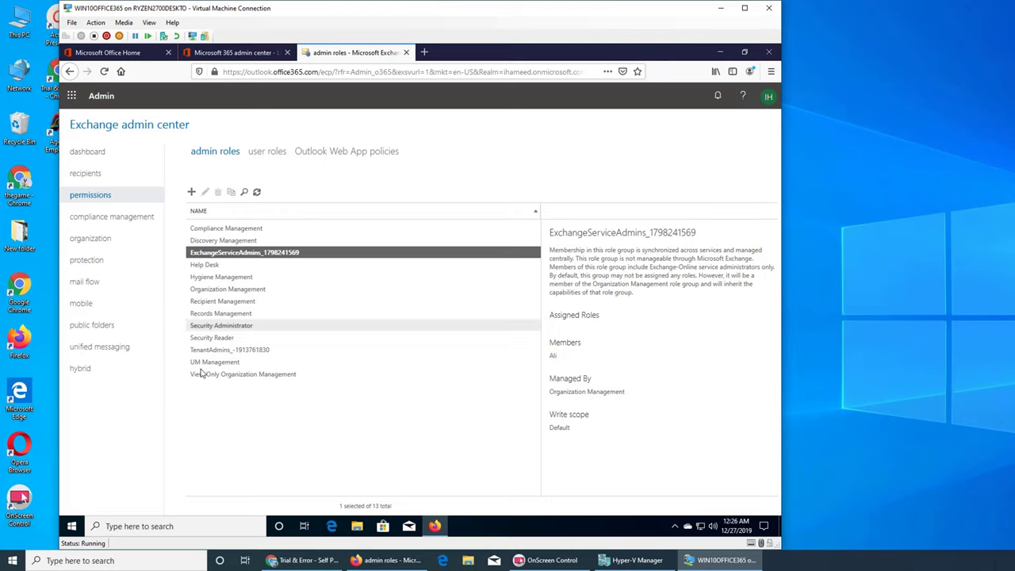
left_click(205, 266)
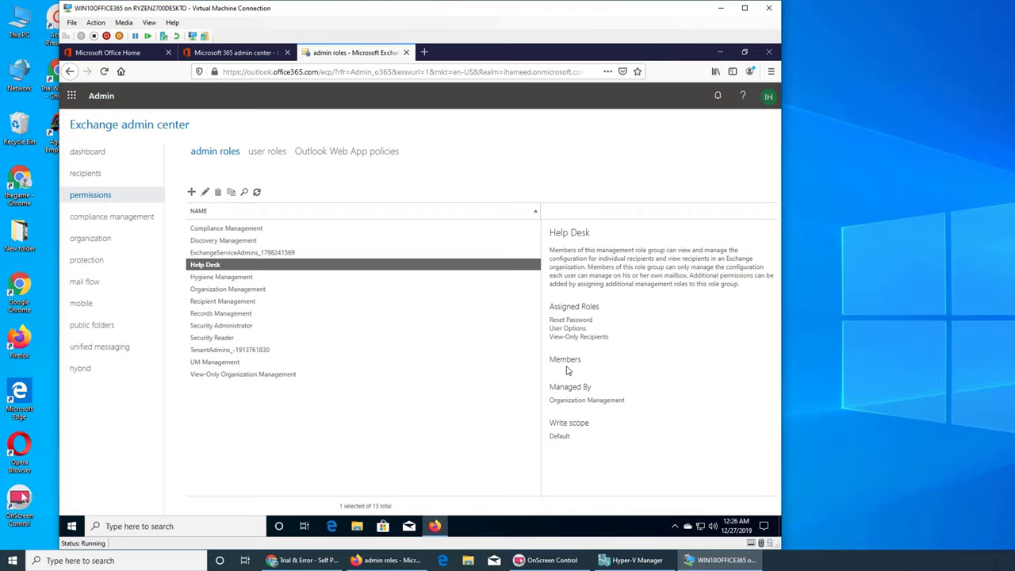
left_click(223, 277)
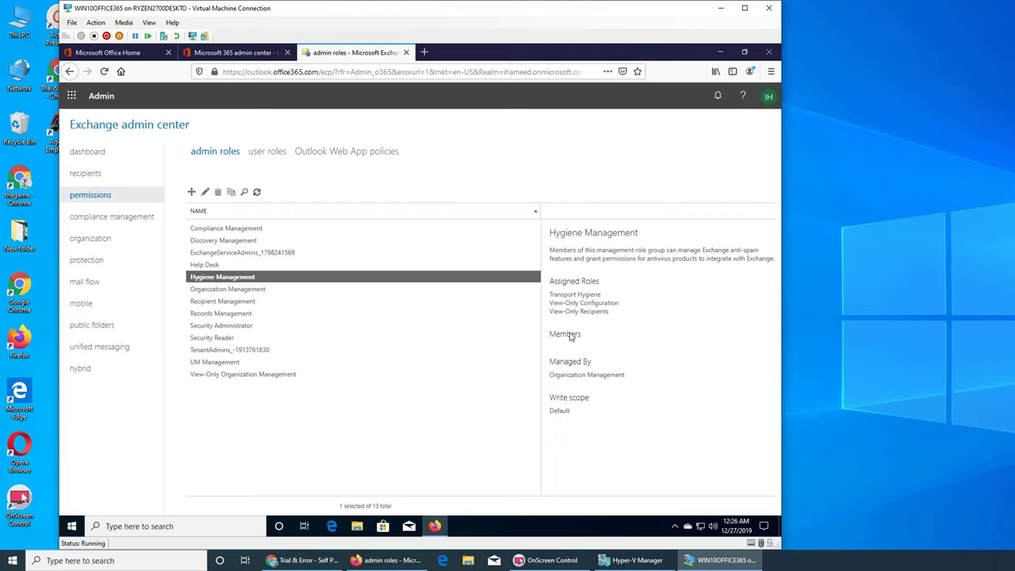
left_click(220, 290)
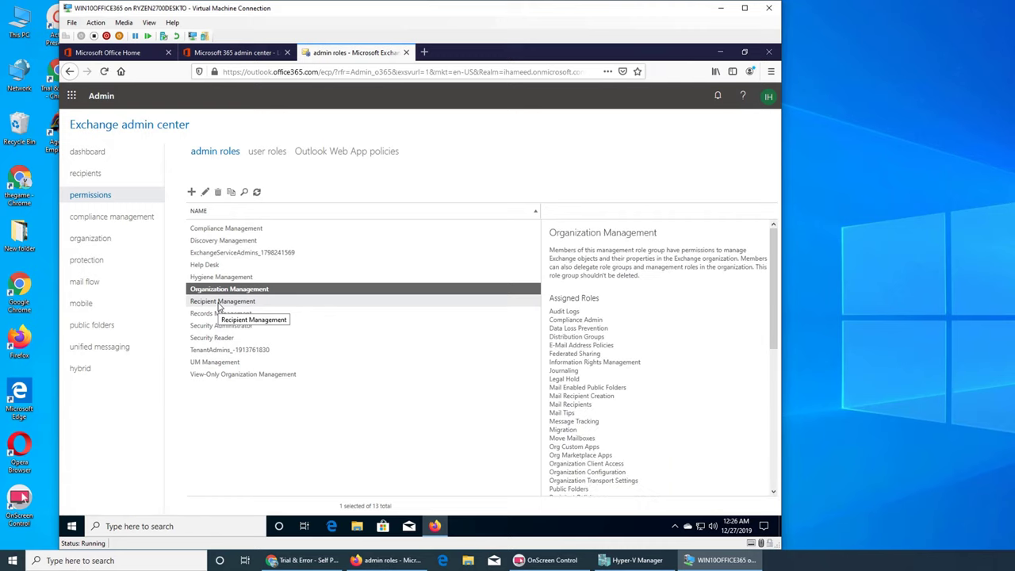
scroll(616, 356, "down", 5)
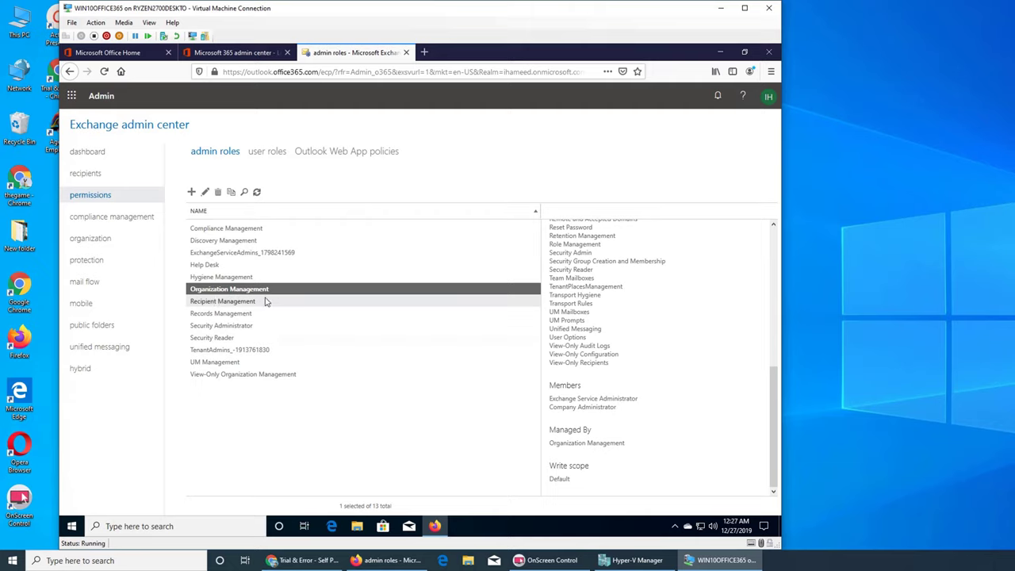
left_click(217, 304)
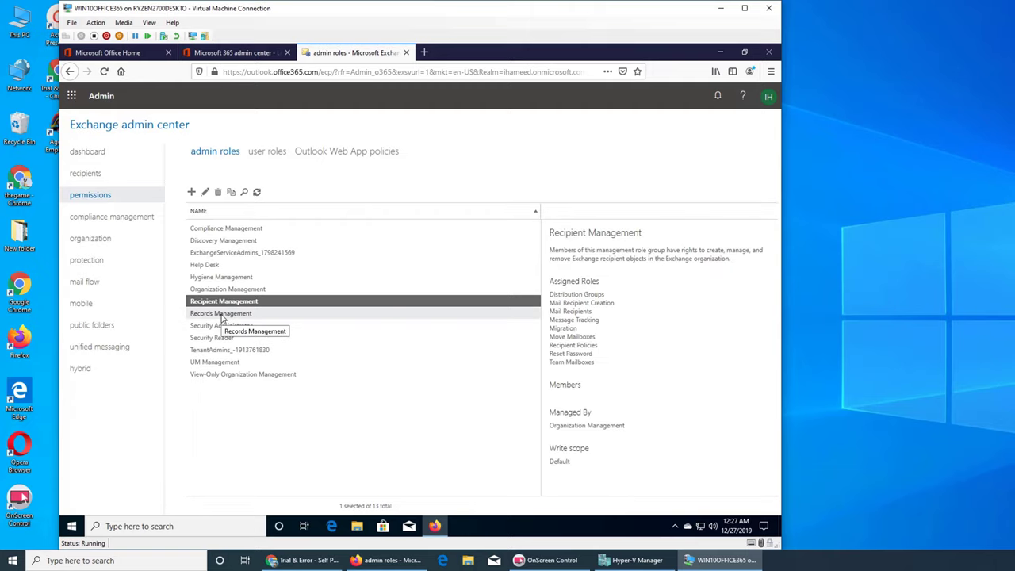
left_click(222, 315)
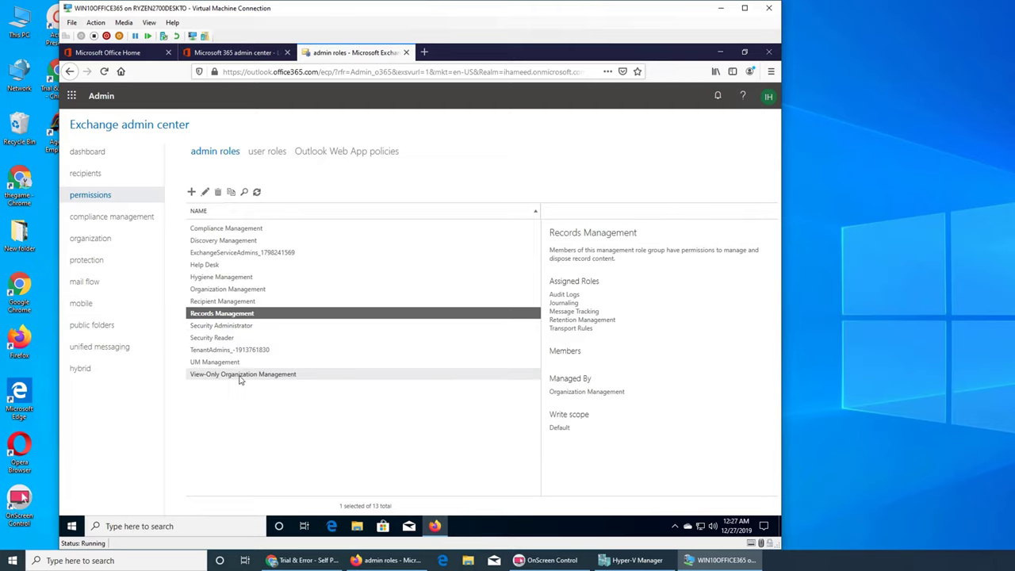
left_click(219, 327)
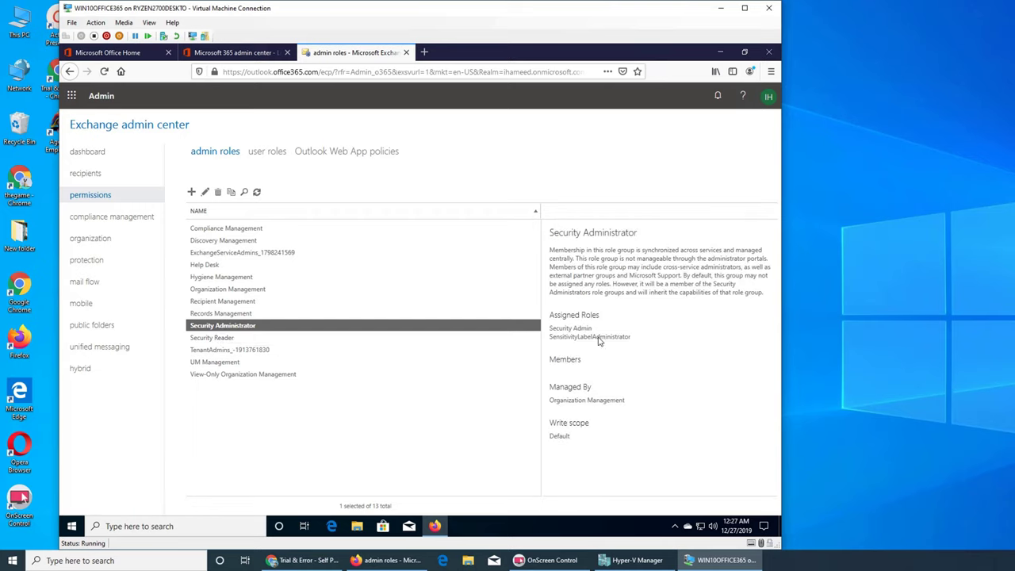
left_click(210, 339)
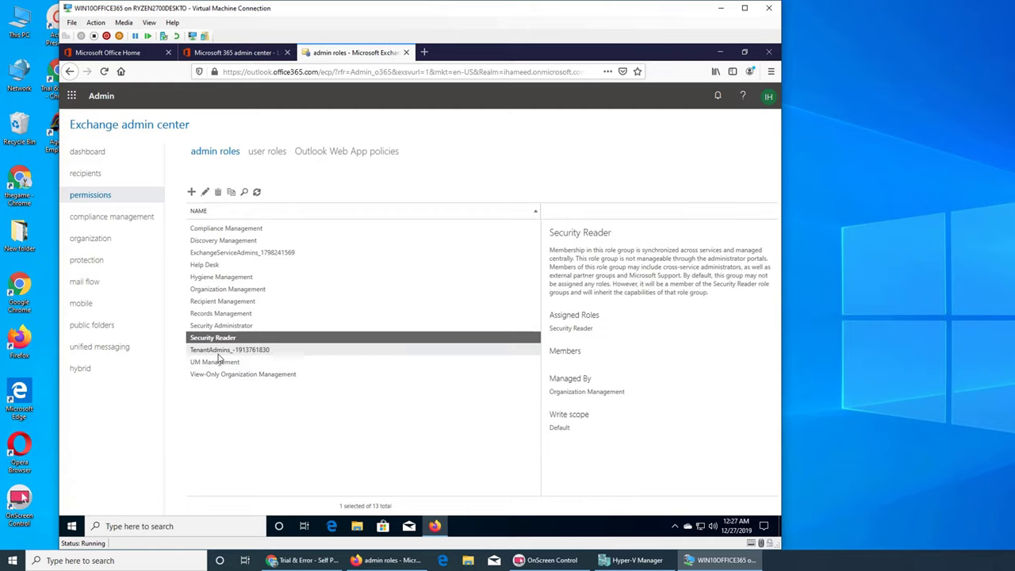
left_click(212, 353)
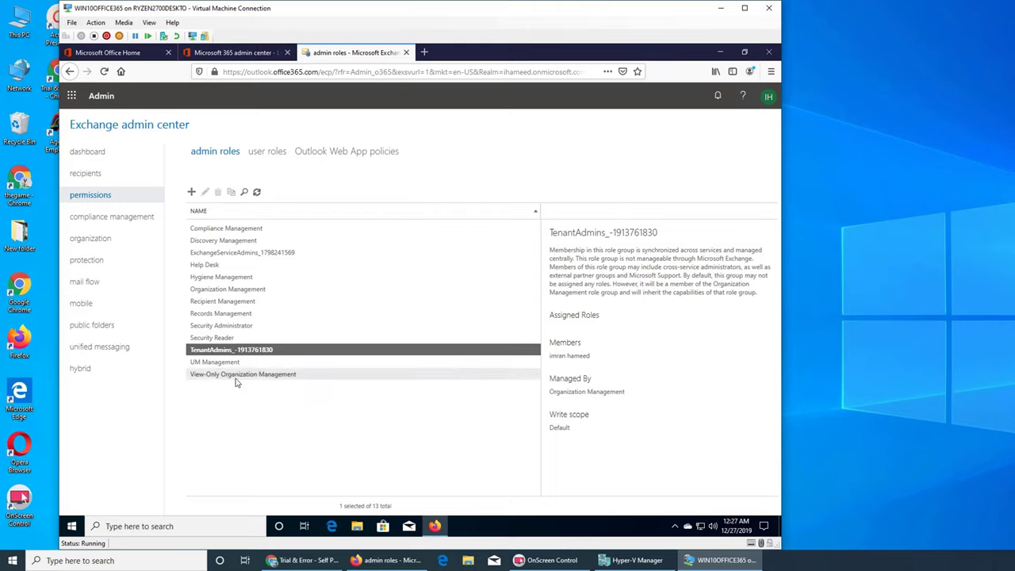
left_click(209, 363)
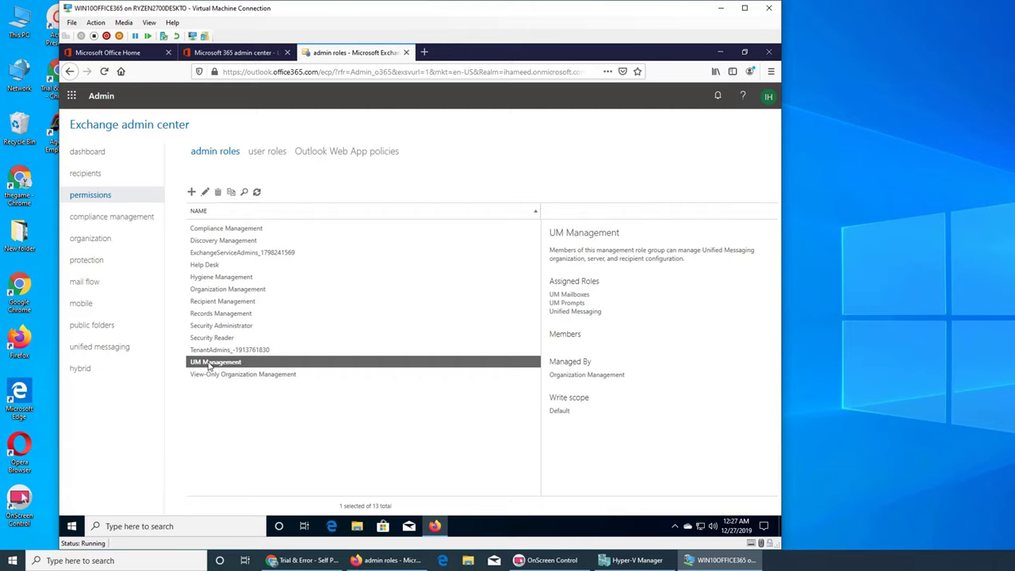
left_click(205, 377)
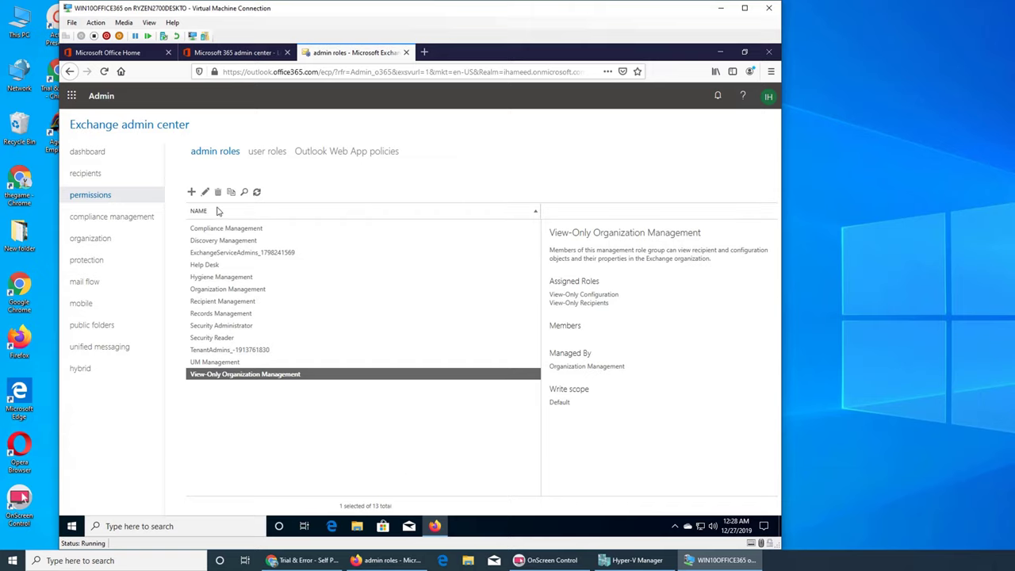
left_click(199, 268)
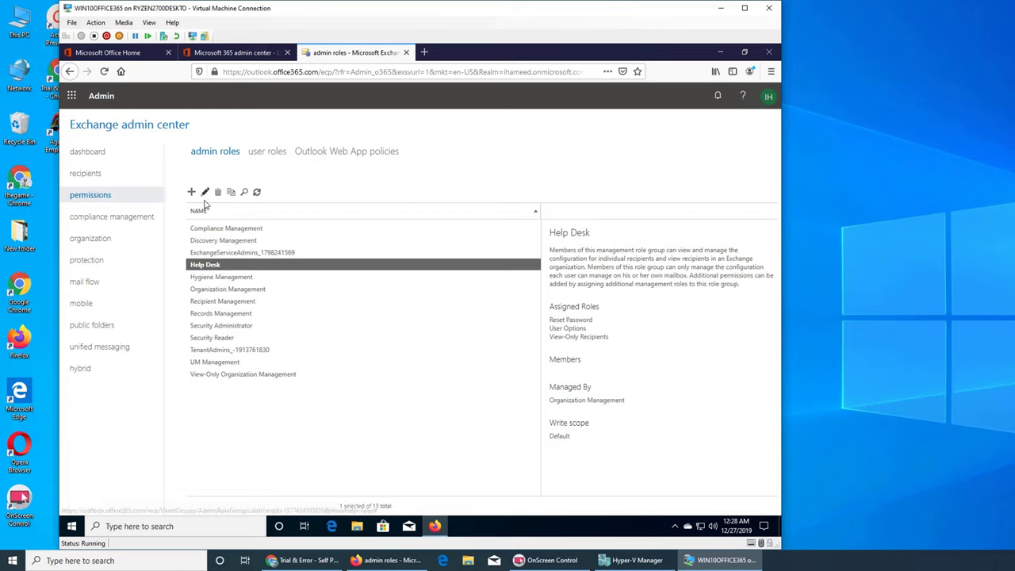
Open the Help Desk role group for editing, leaving its write scope at Default.
left_click(204, 191)
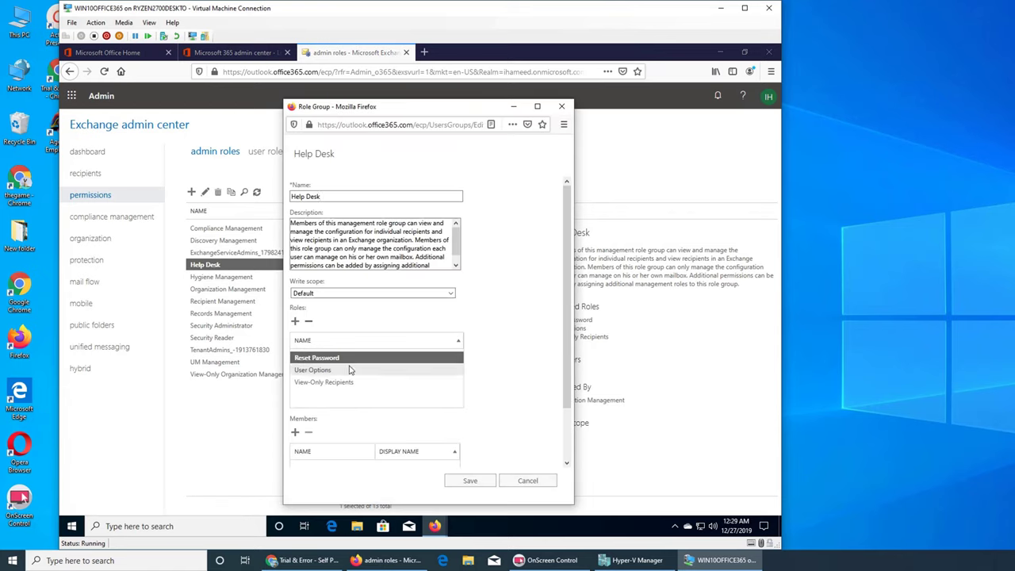
scroll(335, 431, "down", 2)
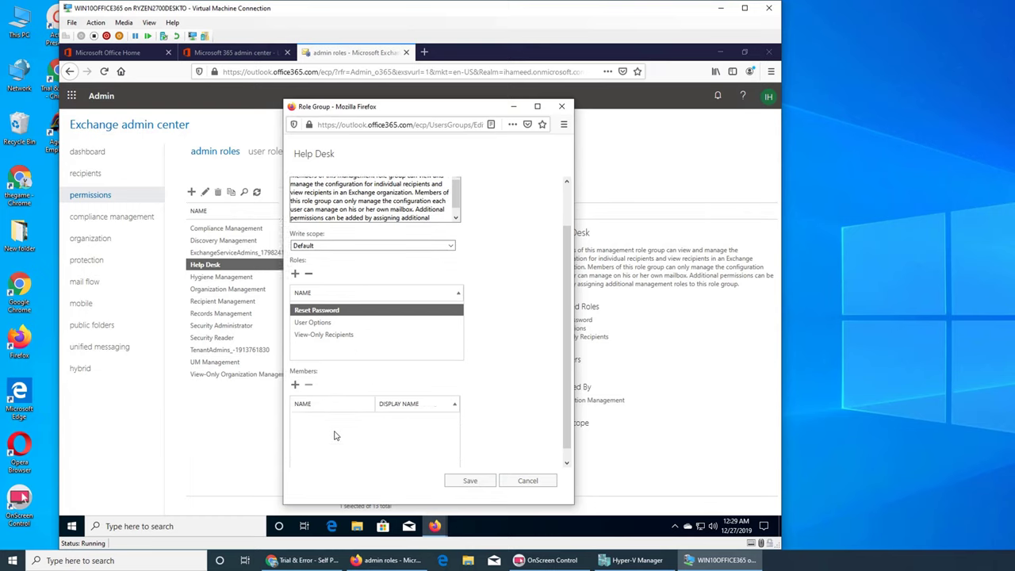
scroll(330, 432, "up", 2)
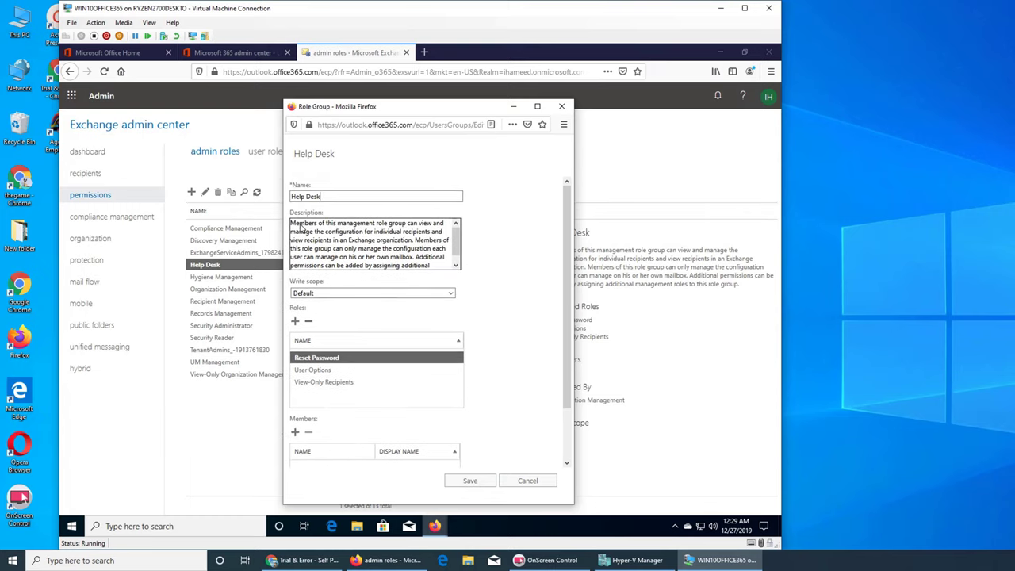
left_click(313, 296)
left_click(345, 303)
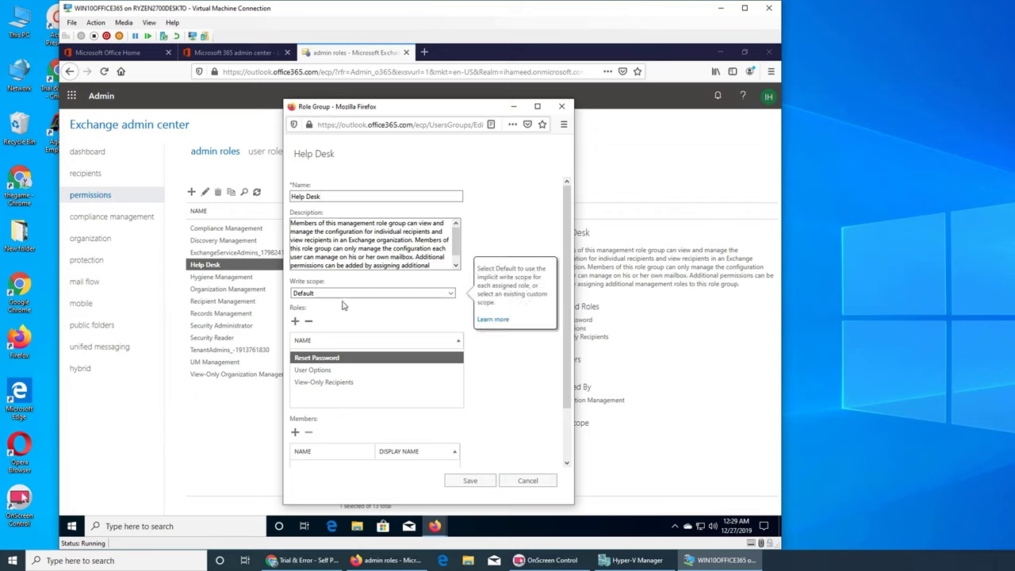
Browse the list of available roles and close it without adding any.
left_click(296, 322)
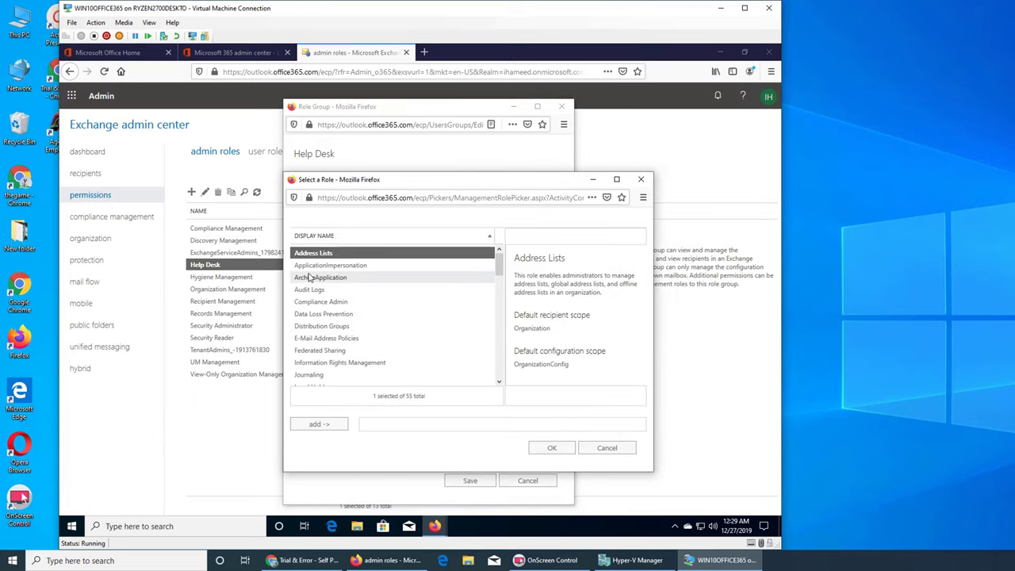
scroll(393, 327, "down", 3)
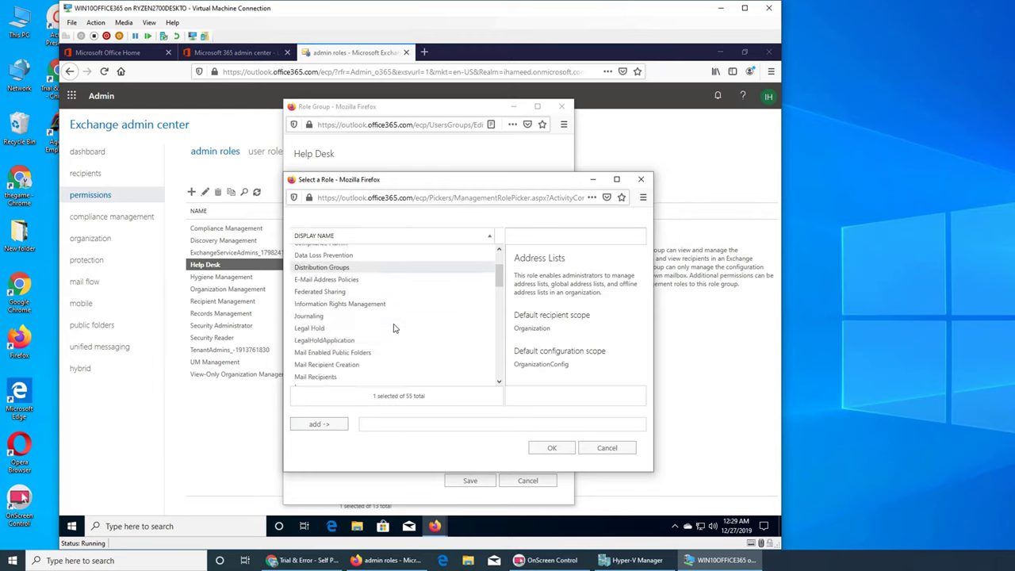
scroll(378, 342, "down", 6)
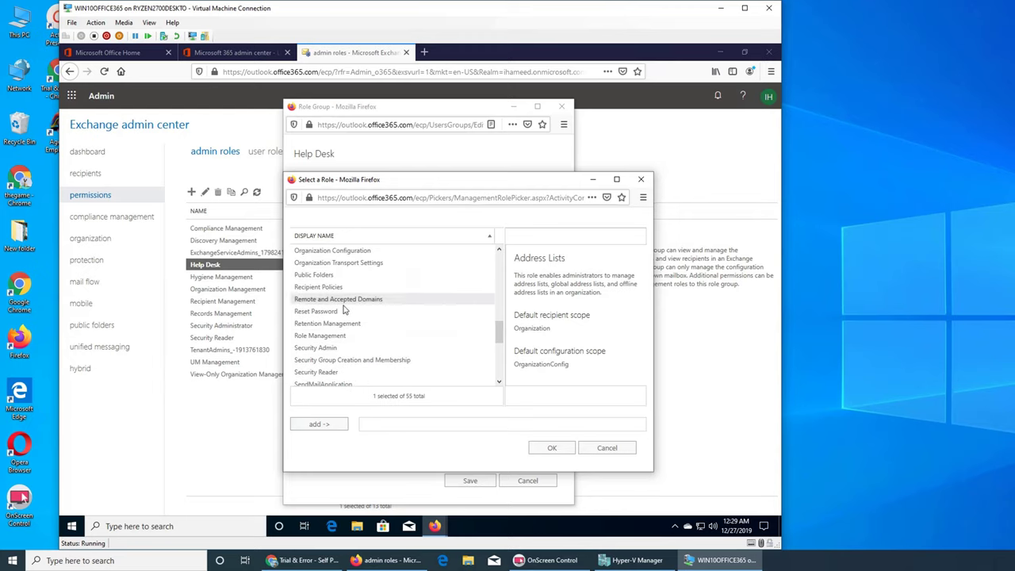
scroll(361, 356, "down", 6)
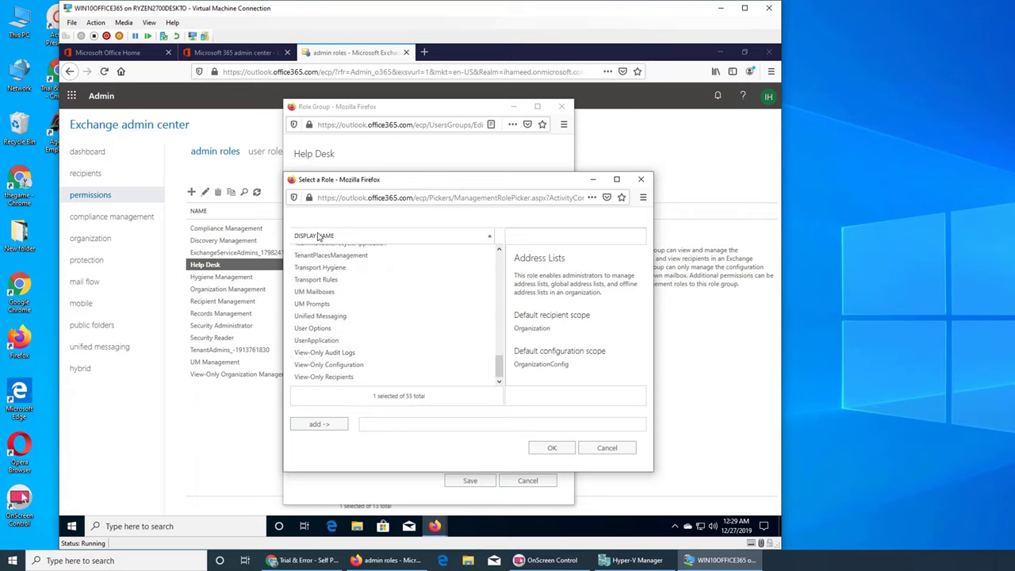
left_click(609, 448)
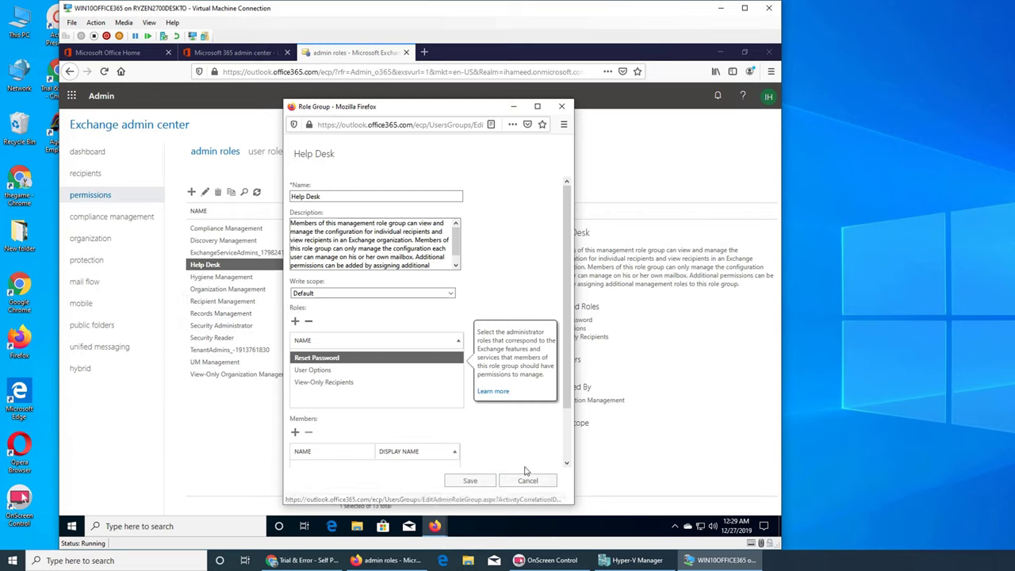
Add the first listed user as a Help Desk member and save the role group.
scroll(532, 434, "down", 2)
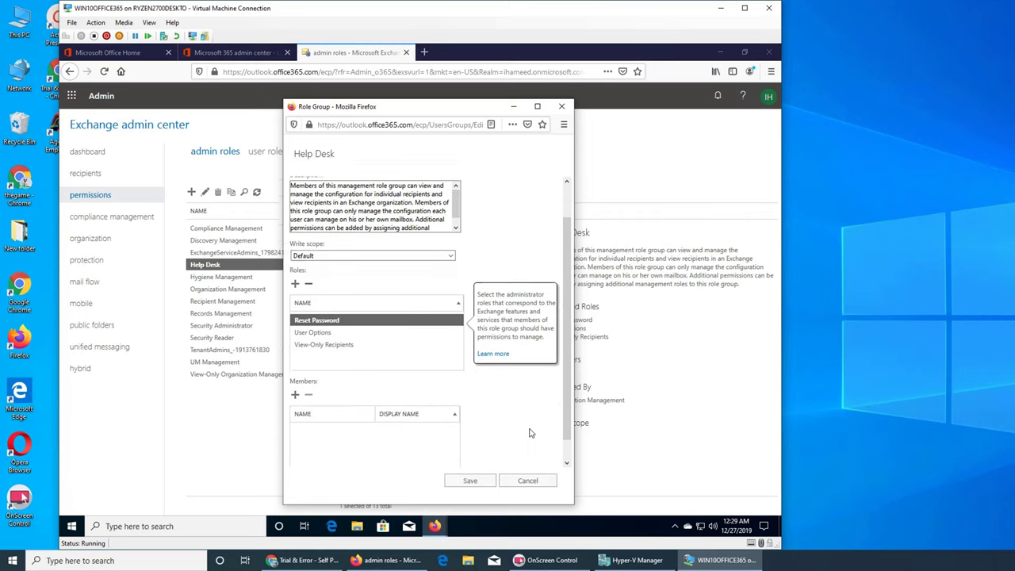
left_click(295, 372)
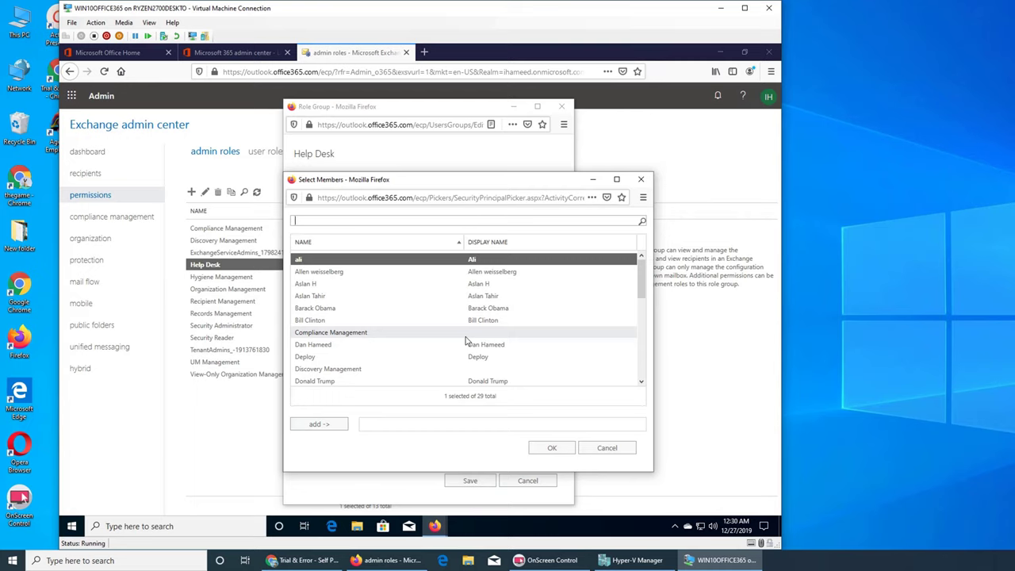
left_click(336, 425)
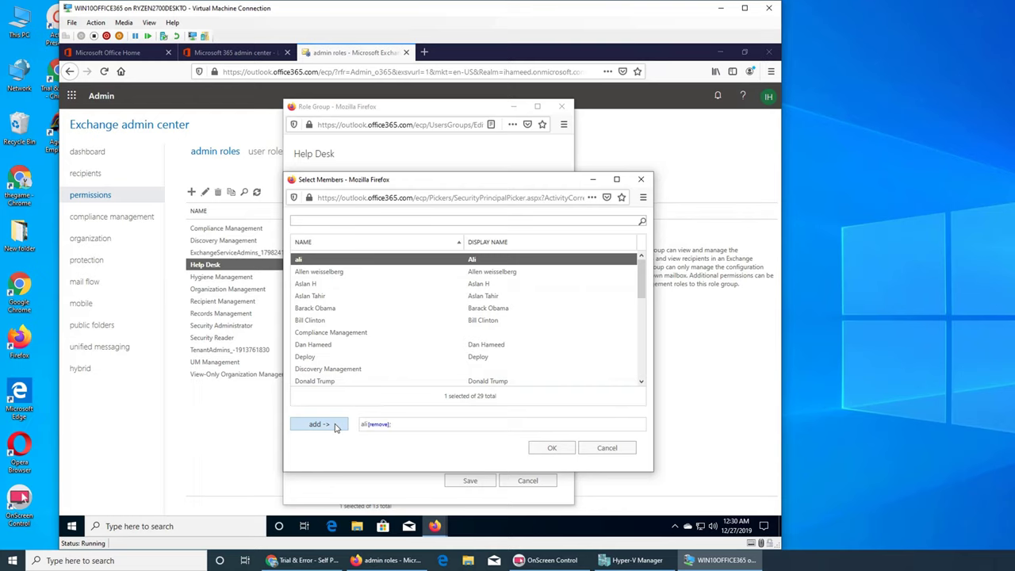
left_click(547, 448)
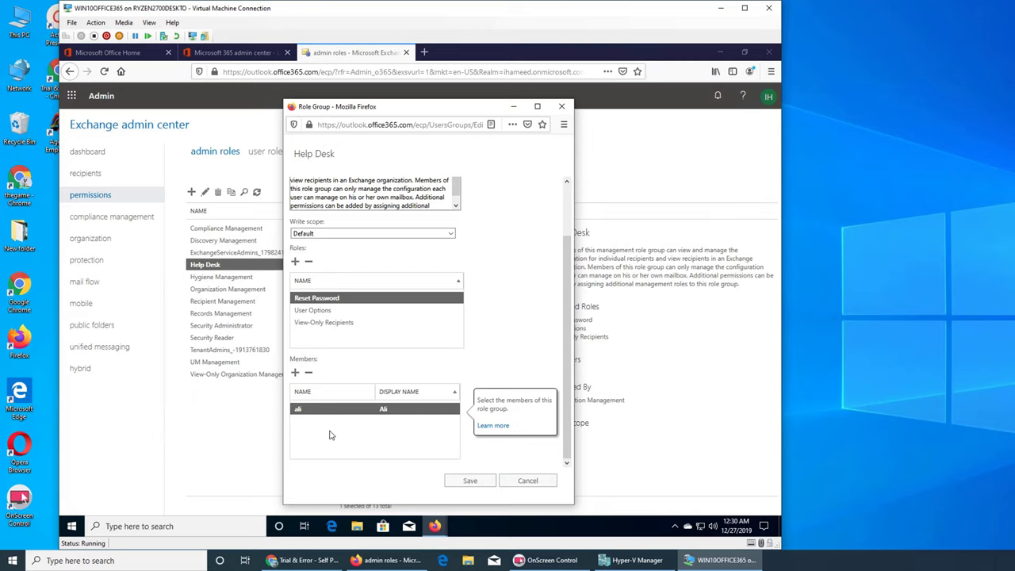
left_click(466, 484)
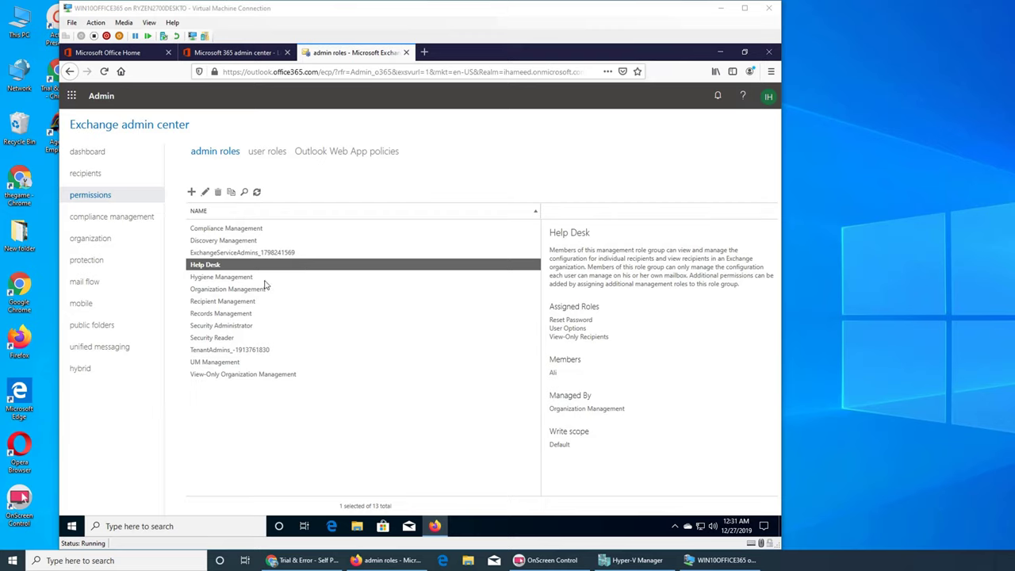
left_click(201, 279)
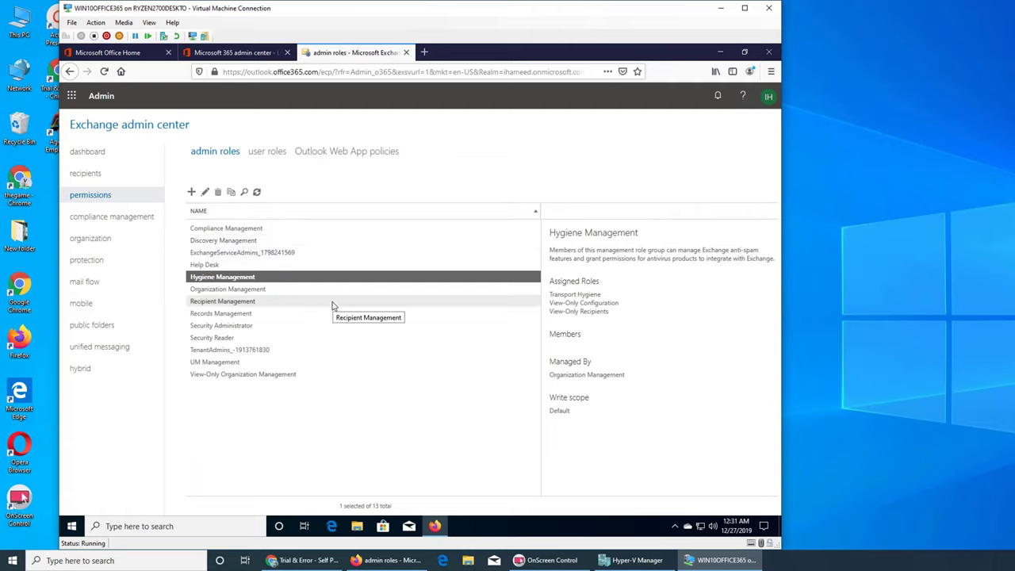
left_click(227, 317)
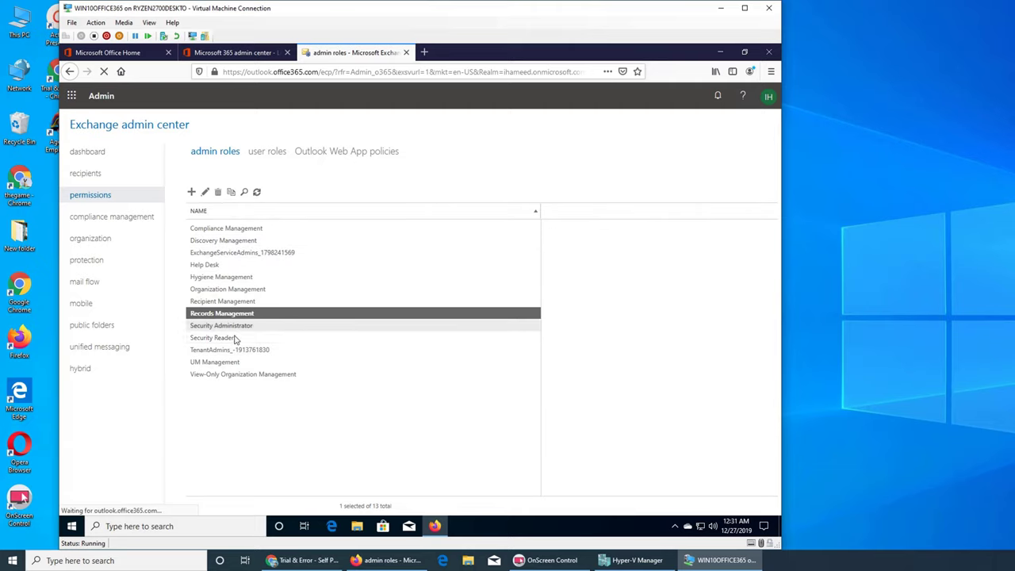
left_click(220, 305)
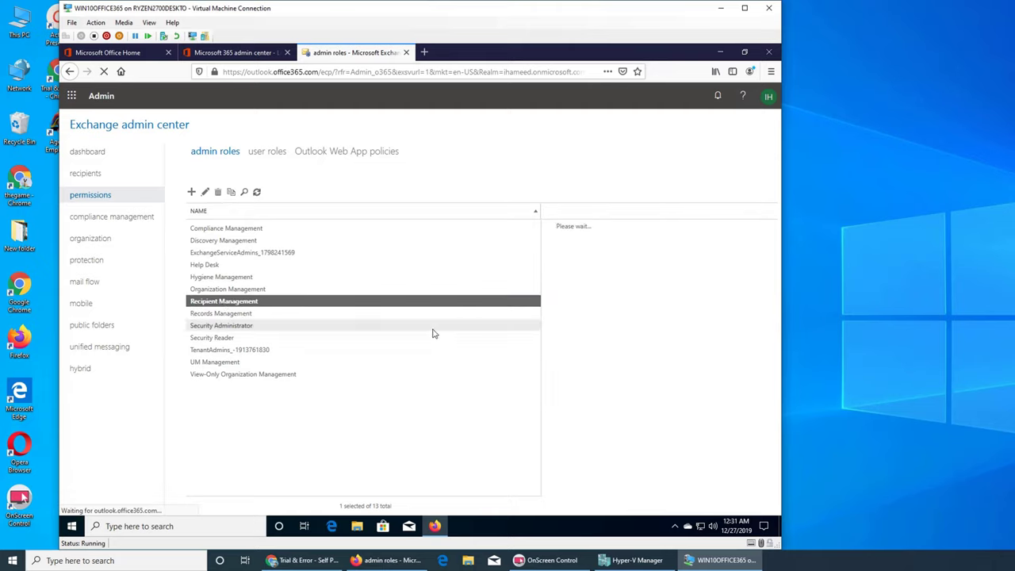
left_click(227, 338)
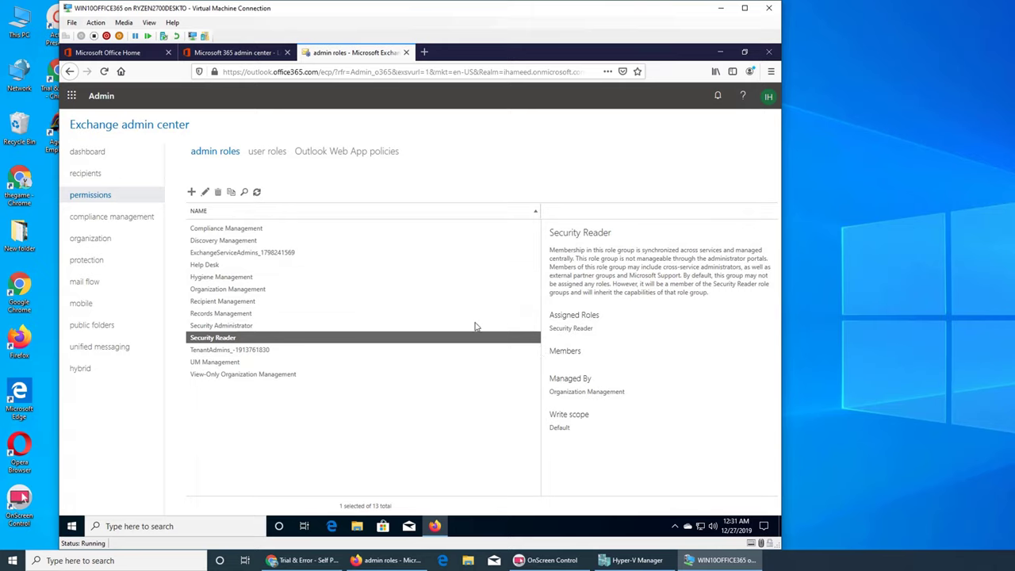
left_click(199, 267)
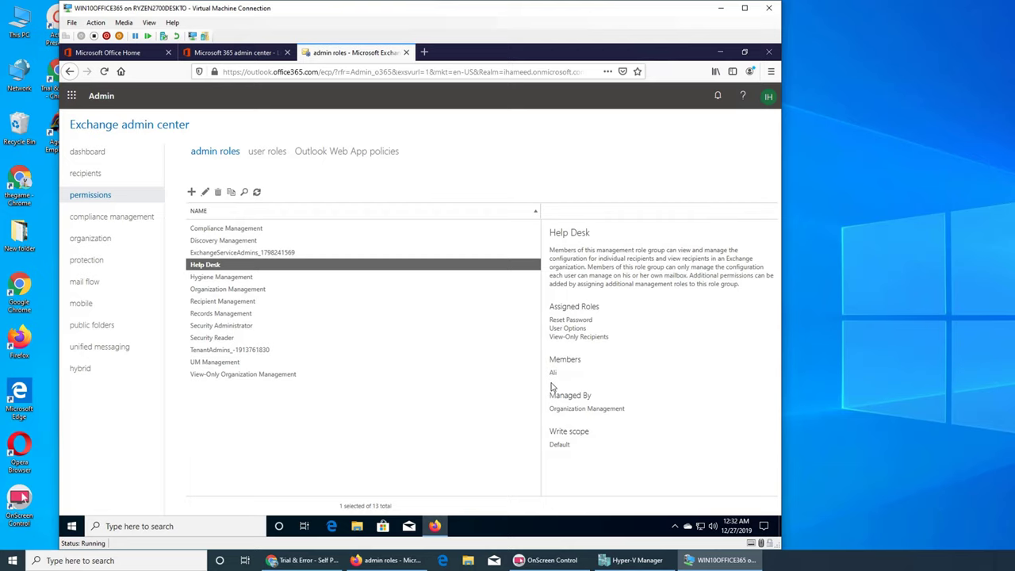
Edit Help Desk, remove its single member, and save the change.
left_click(205, 193)
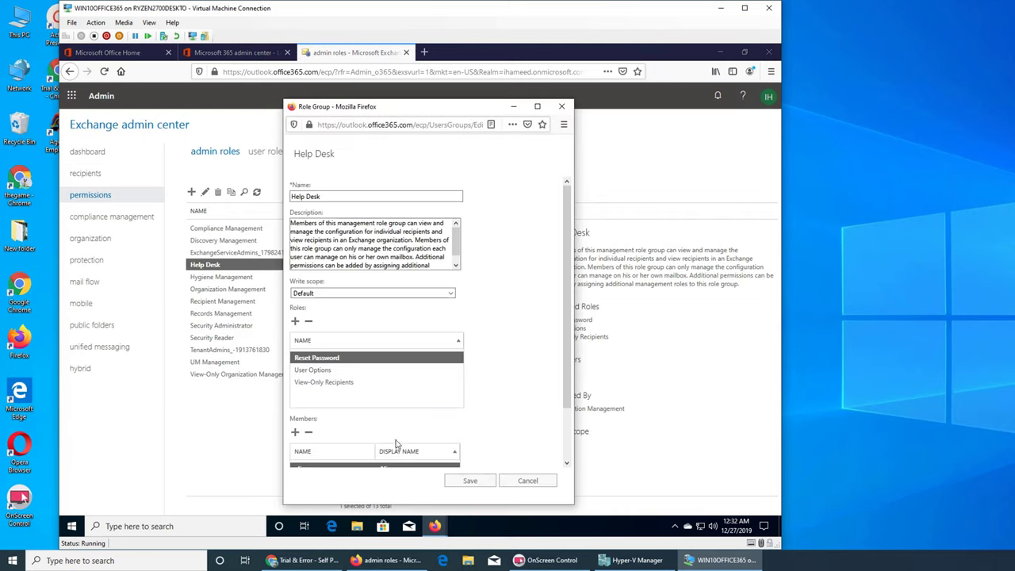
scroll(395, 444, "down", 2)
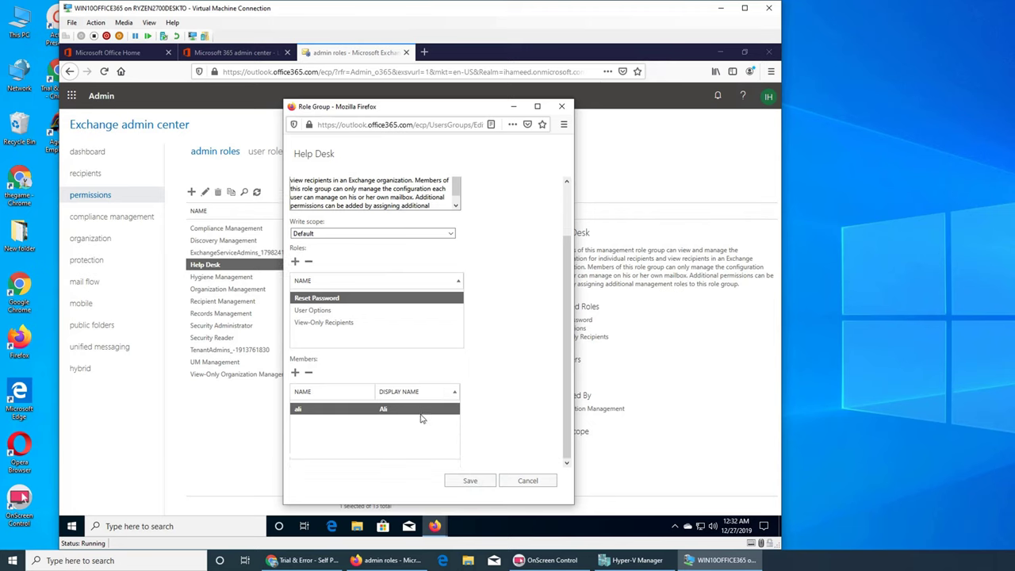
left_click(310, 373)
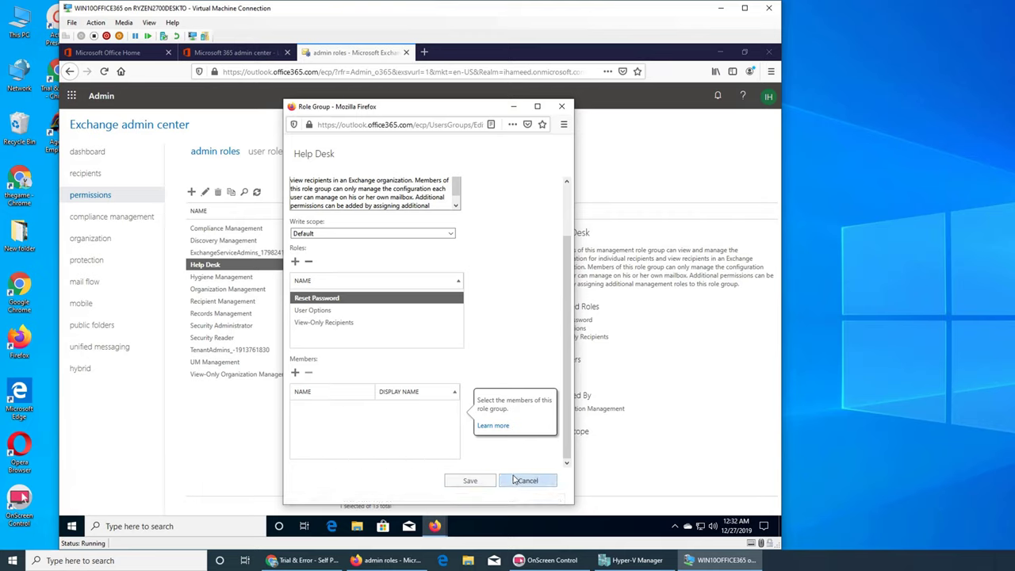
left_click(463, 482)
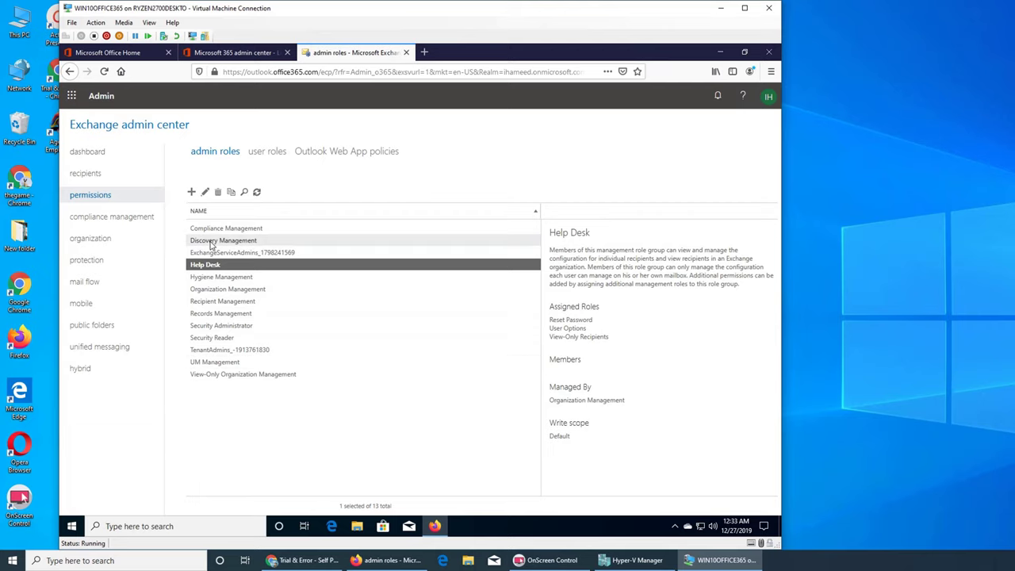
left_click(191, 192)
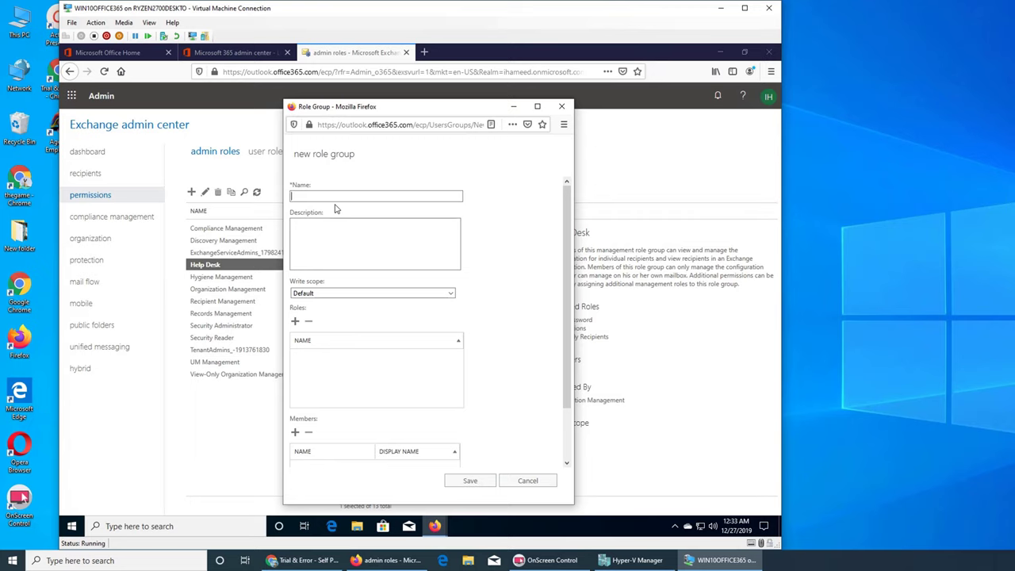
Name the new role group 'IT Policy' with description 'applied to IT personnel only'.
type("It")
type("T")
type(" Policy")
left_click(340, 266)
type("applied ")
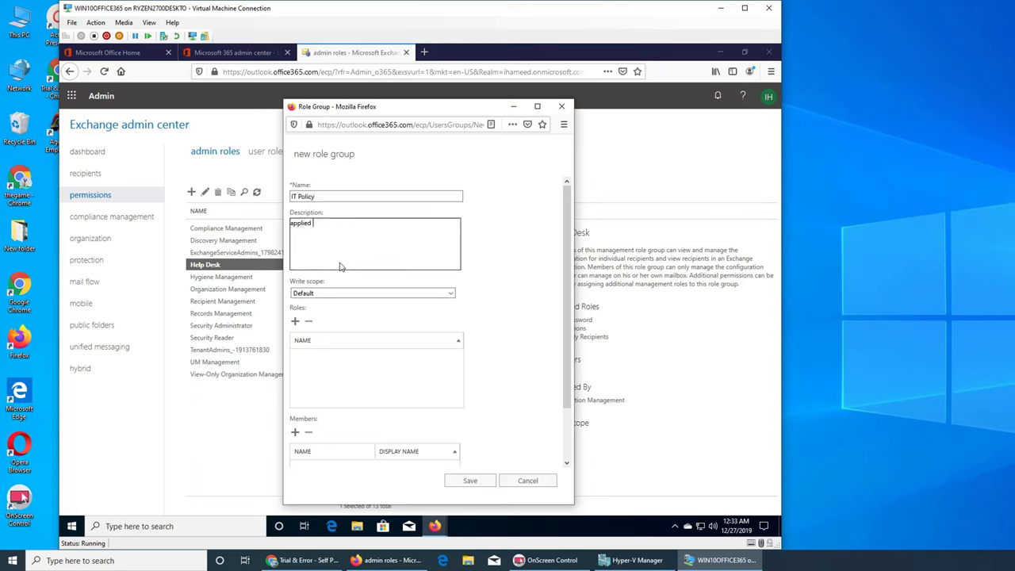
type("to IT personnels only")
right_click(341, 226)
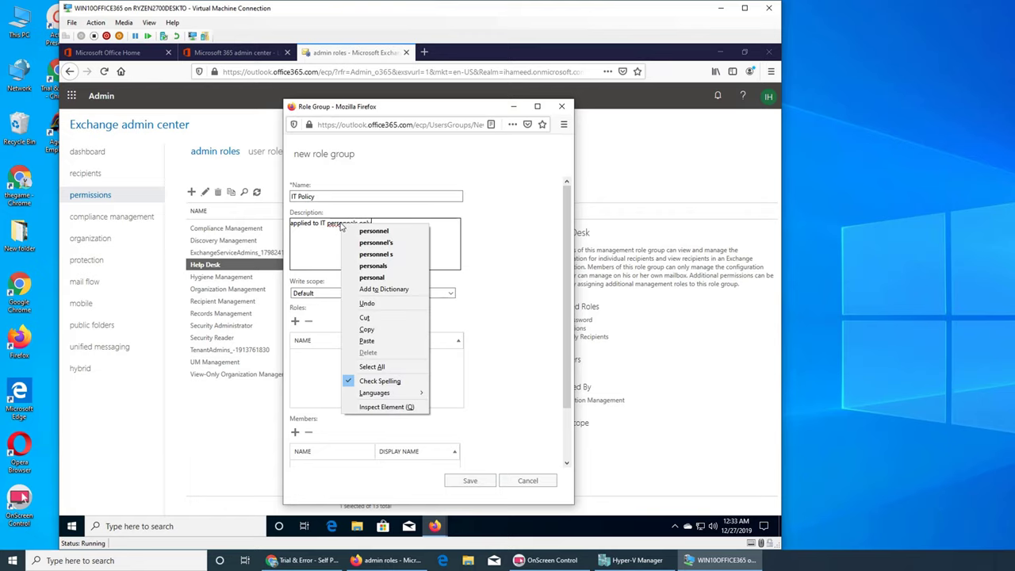
left_click(350, 236)
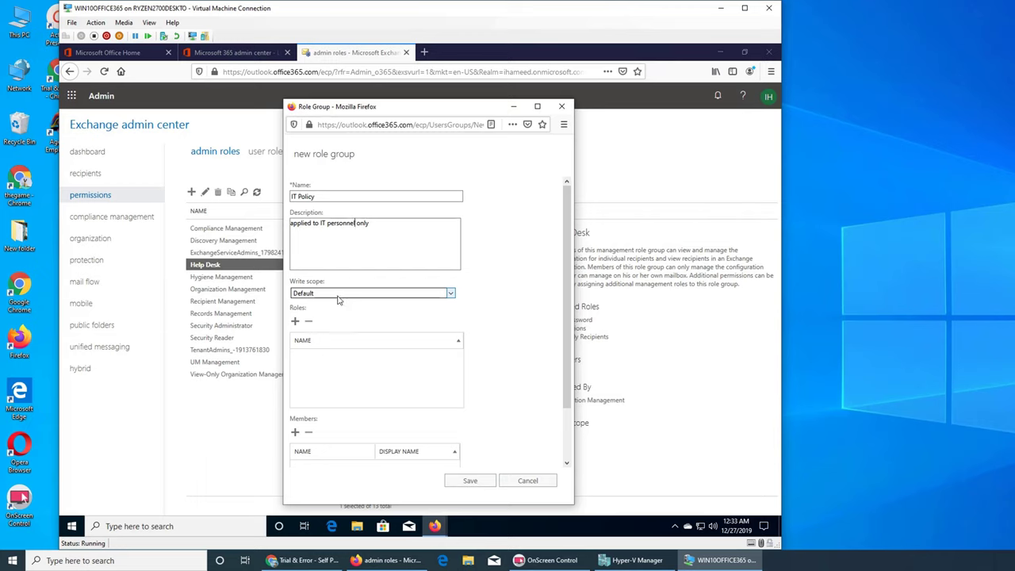
left_click(294, 322)
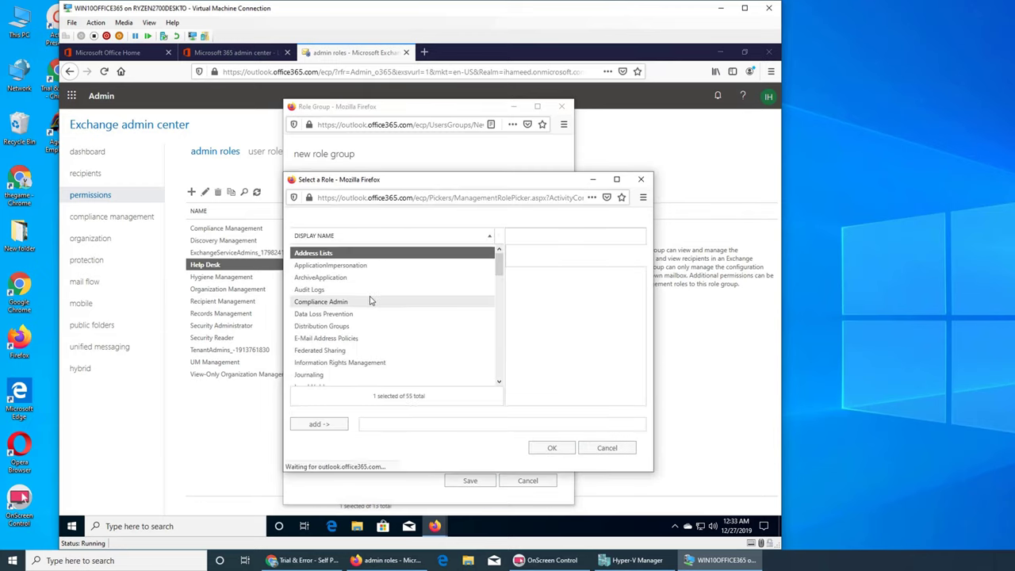
Select all 55 roles with Ctrl+A and assign them to the IT Policy group.
scroll(365, 309, "down", 10)
scroll(367, 319, "down", 3)
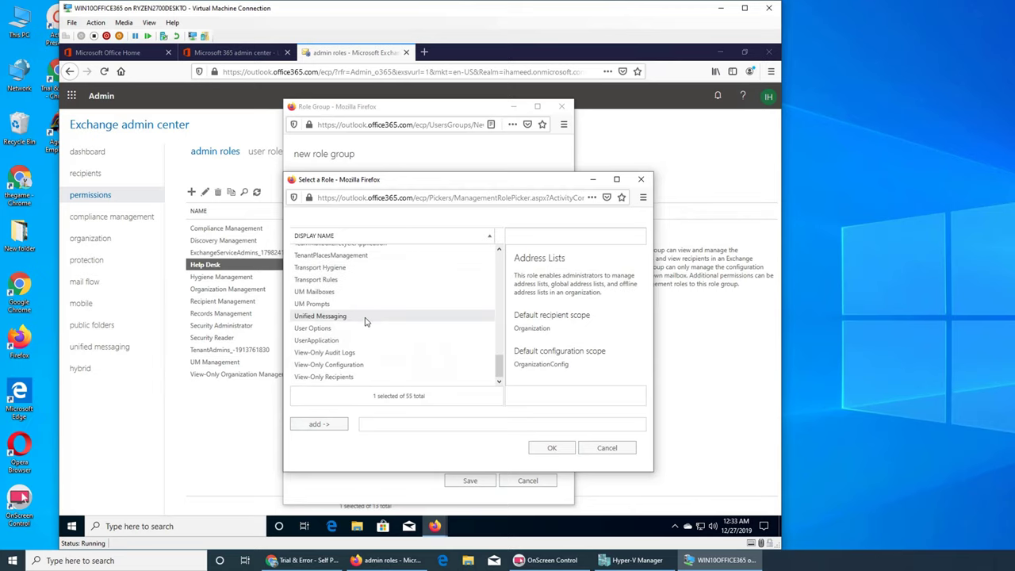
scroll(336, 292, "up", 13)
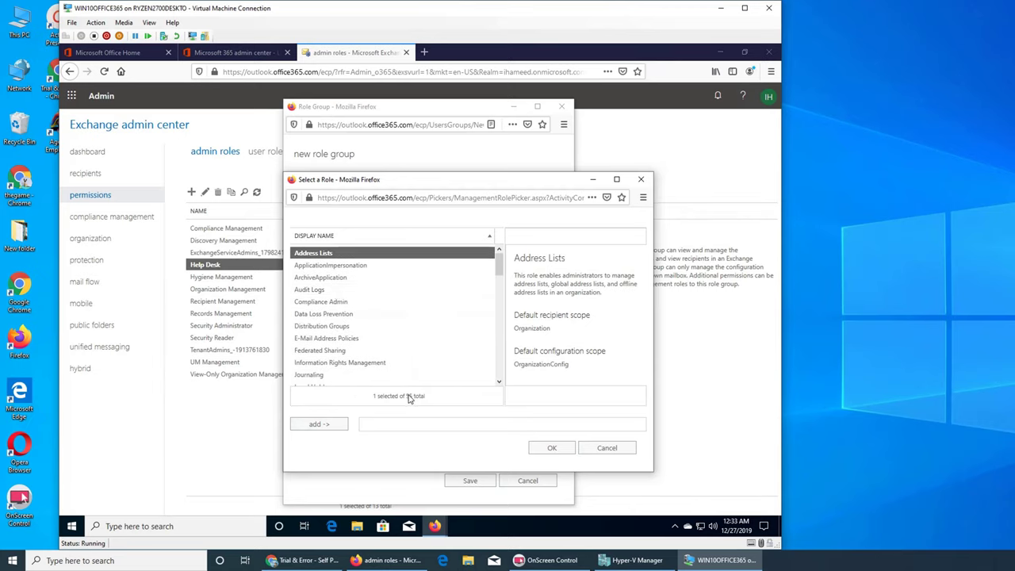
left_click(339, 266)
key("ctrl+a")
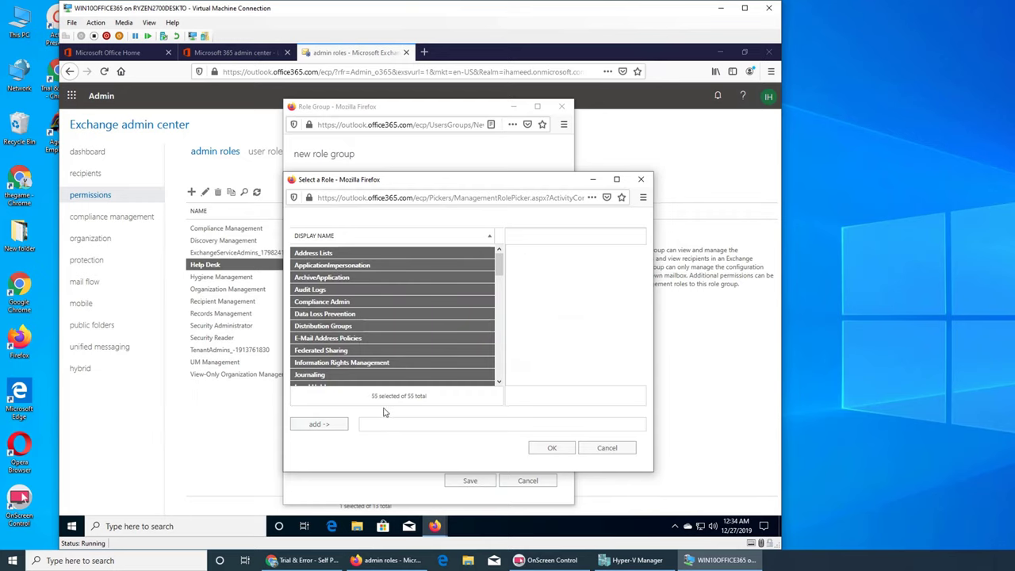
left_click(328, 423)
left_click(550, 447)
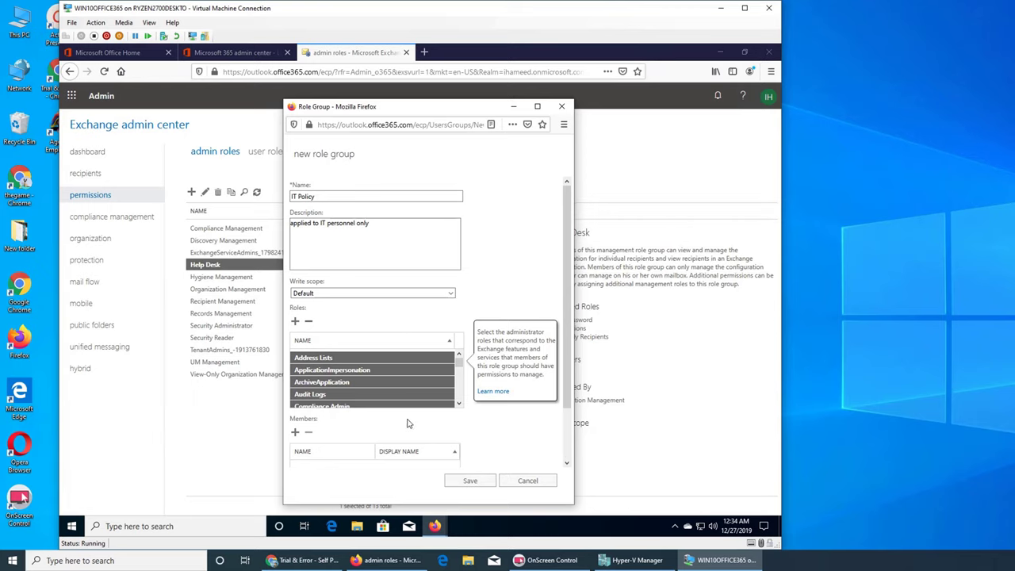
scroll(409, 425, "down", 2)
left_click(334, 434)
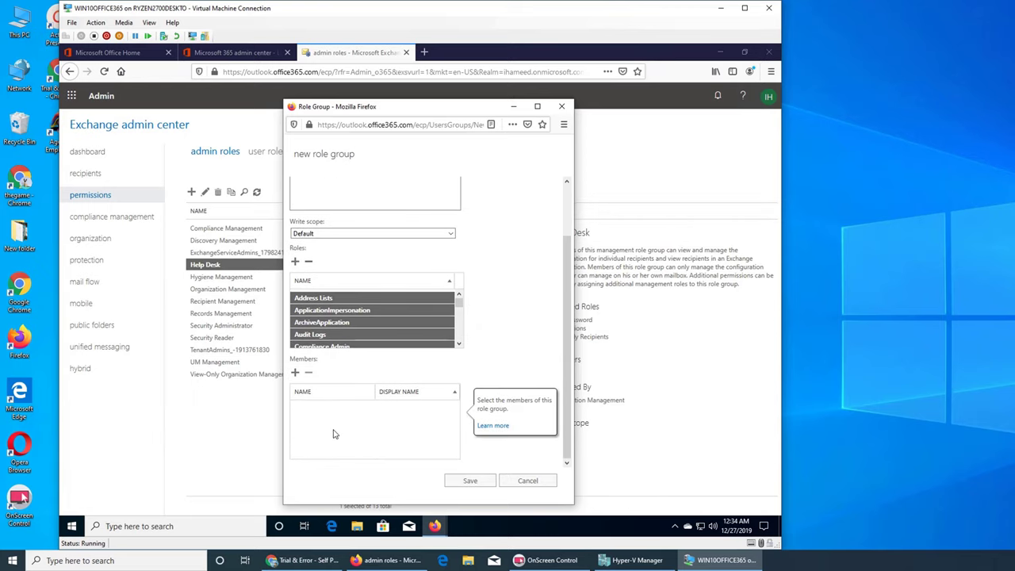
Add three users as IT Policy members and save the new role group.
left_click(295, 373)
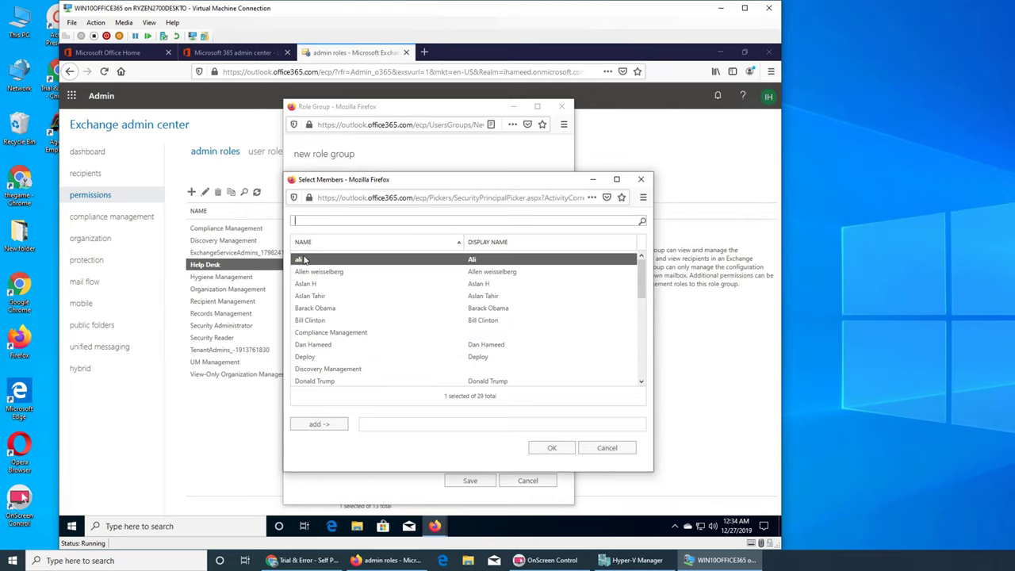
left_click(320, 424)
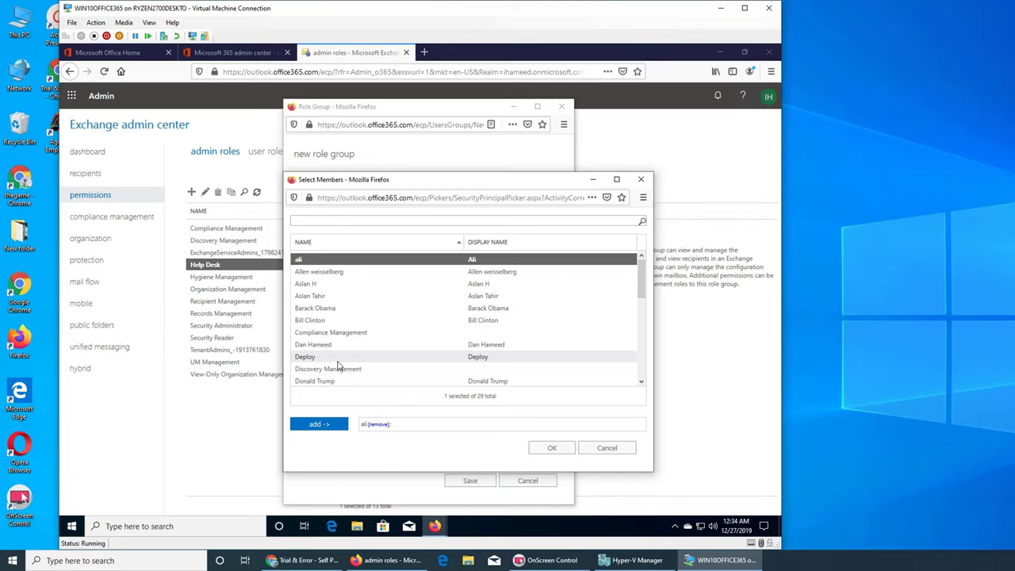
left_click(307, 284)
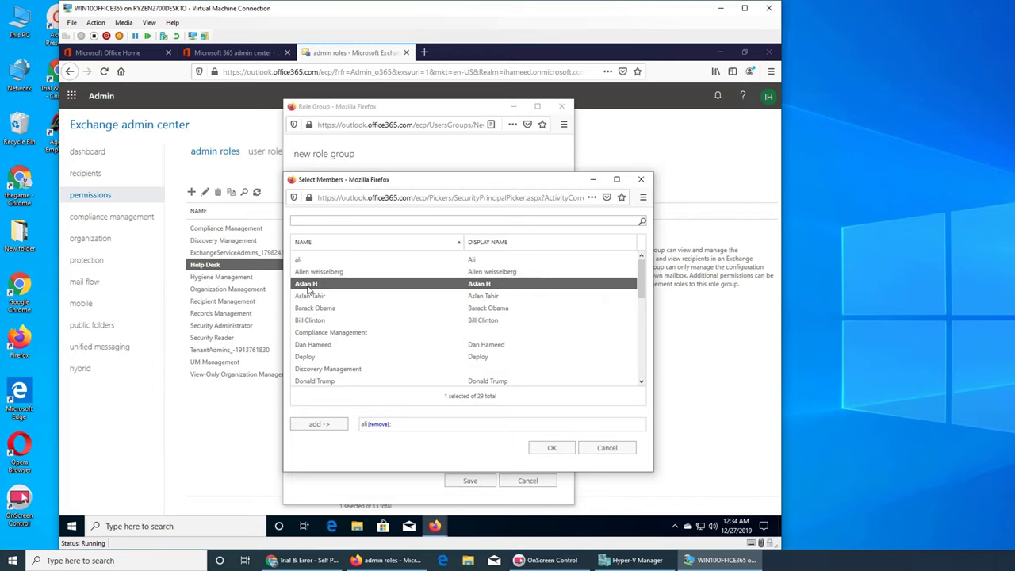
left_click(309, 295, "ctrl")
left_click(318, 423)
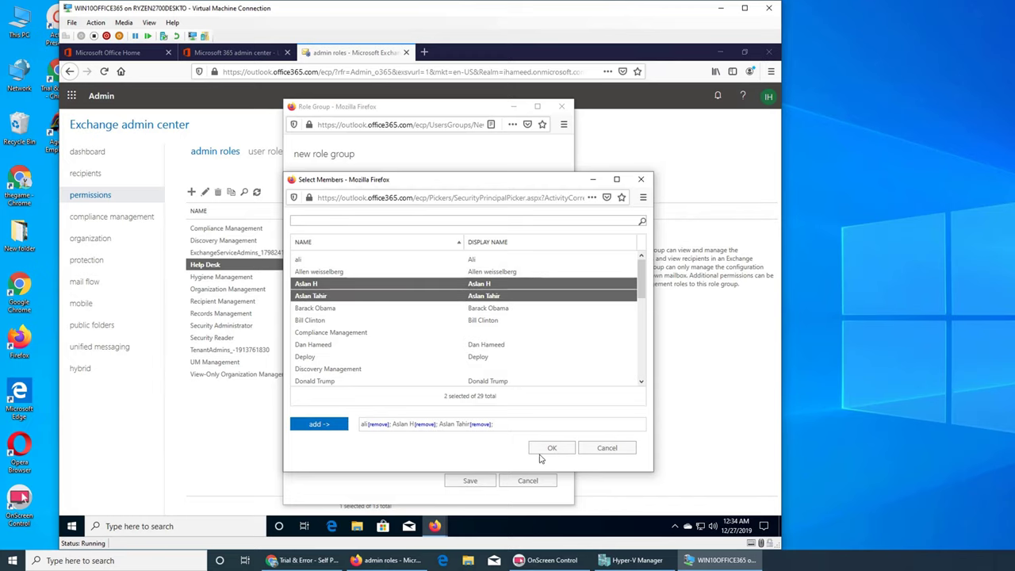
left_click(550, 448)
left_click(460, 484)
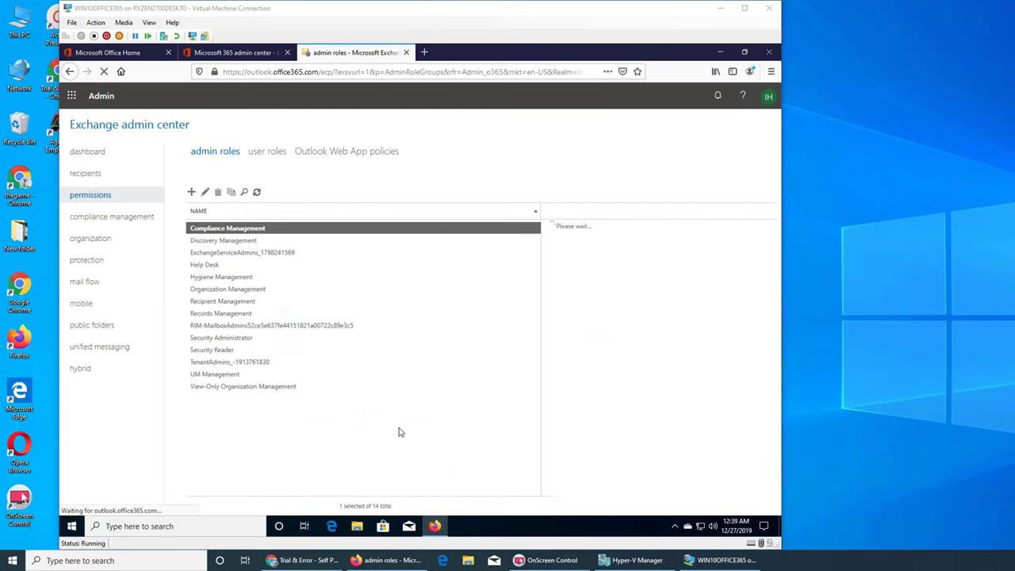
left_click(222, 404)
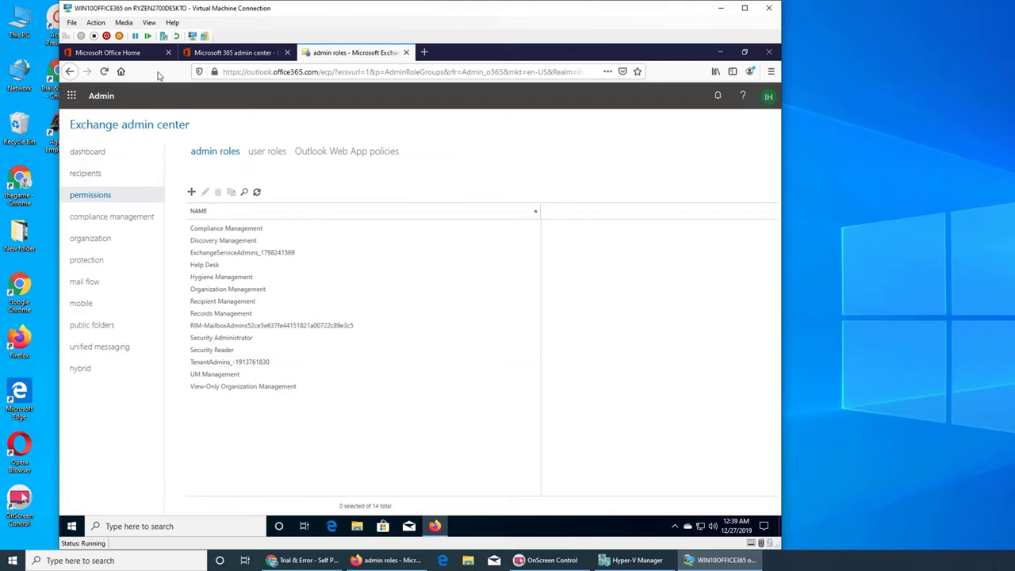
left_click(228, 56)
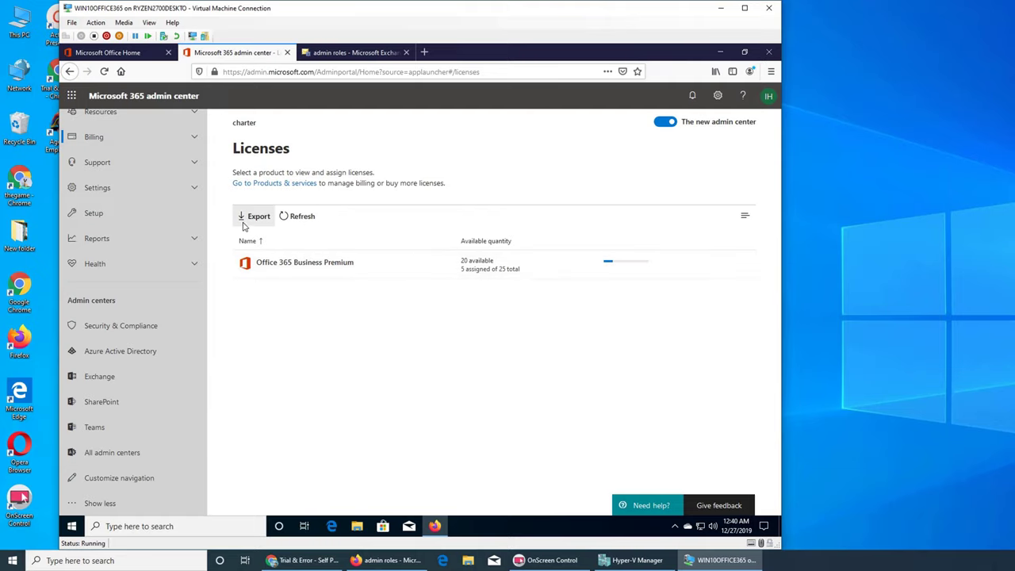
left_click(313, 266)
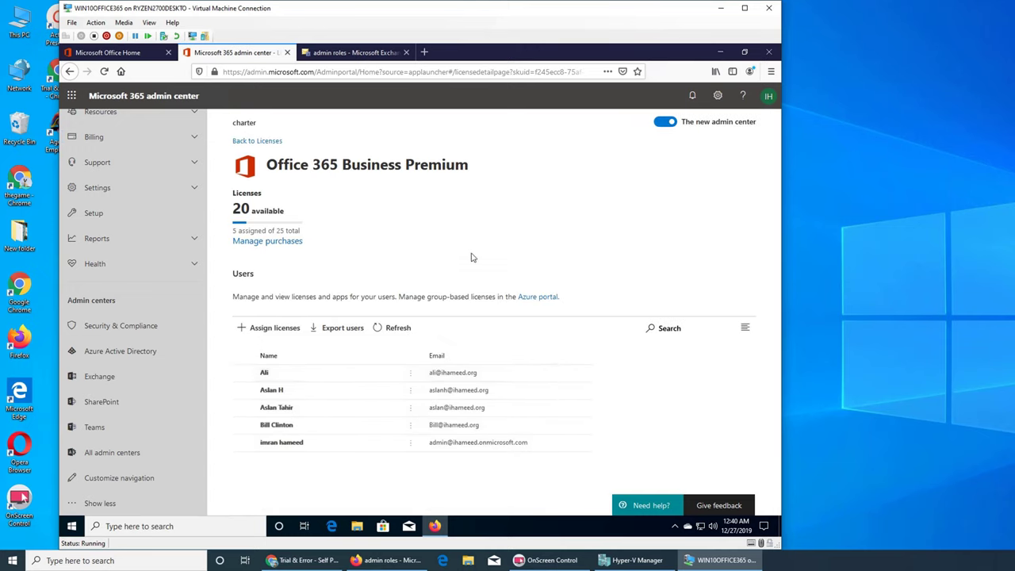
left_click(248, 141)
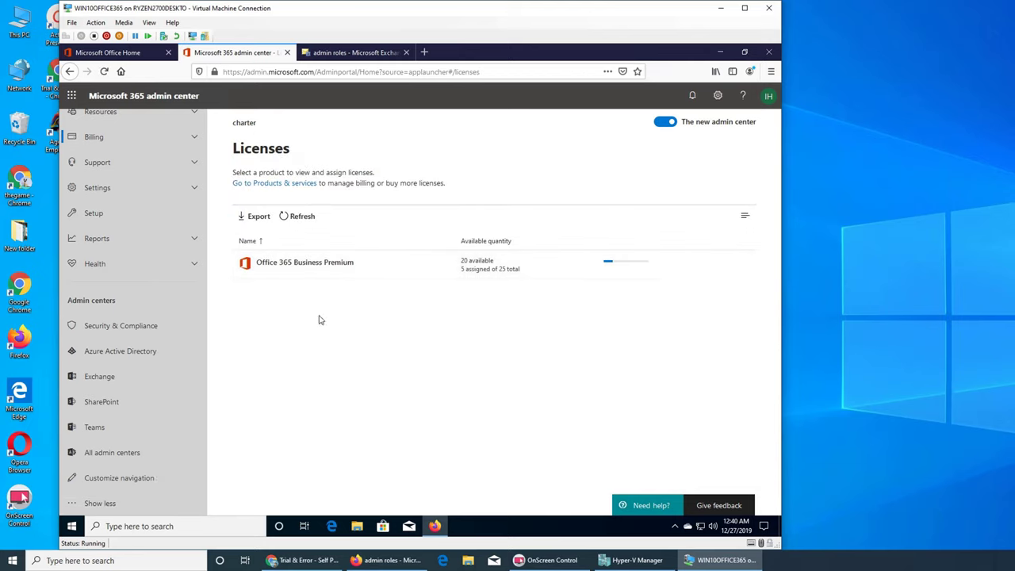
scroll(152, 279, "up", 3)
scroll(152, 279, "down", 3)
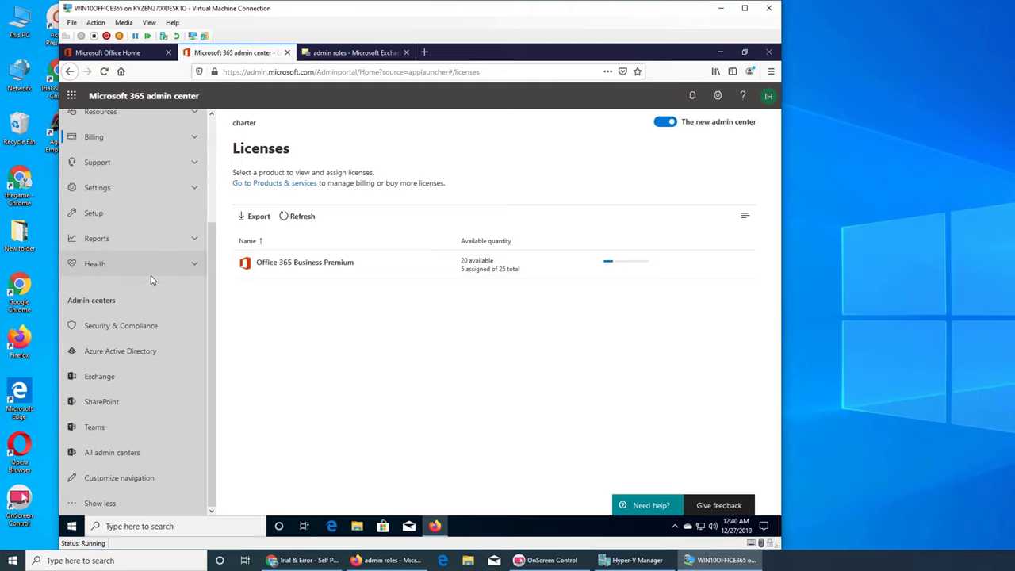
scroll(152, 279, "up", 3)
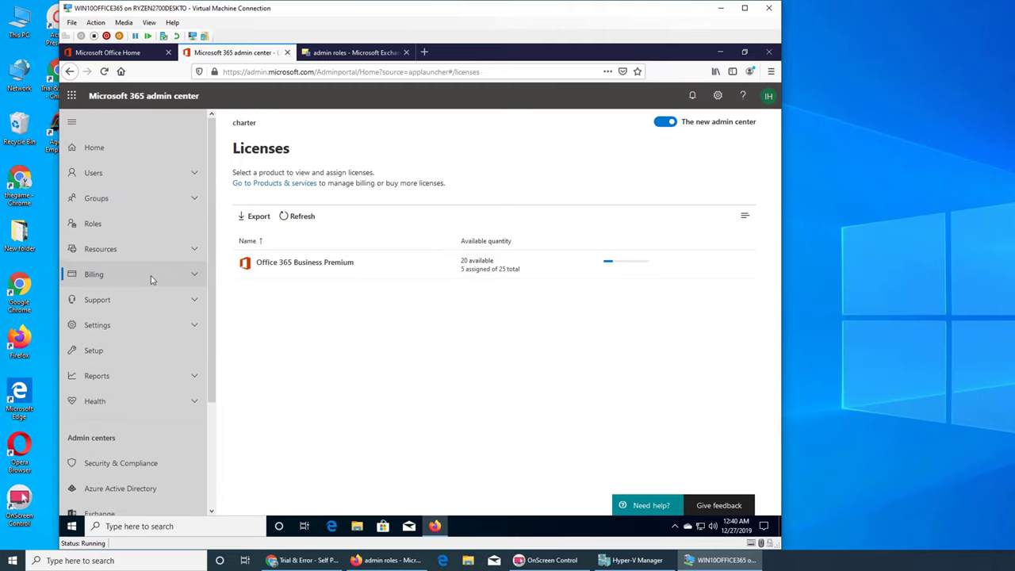
left_click(148, 277)
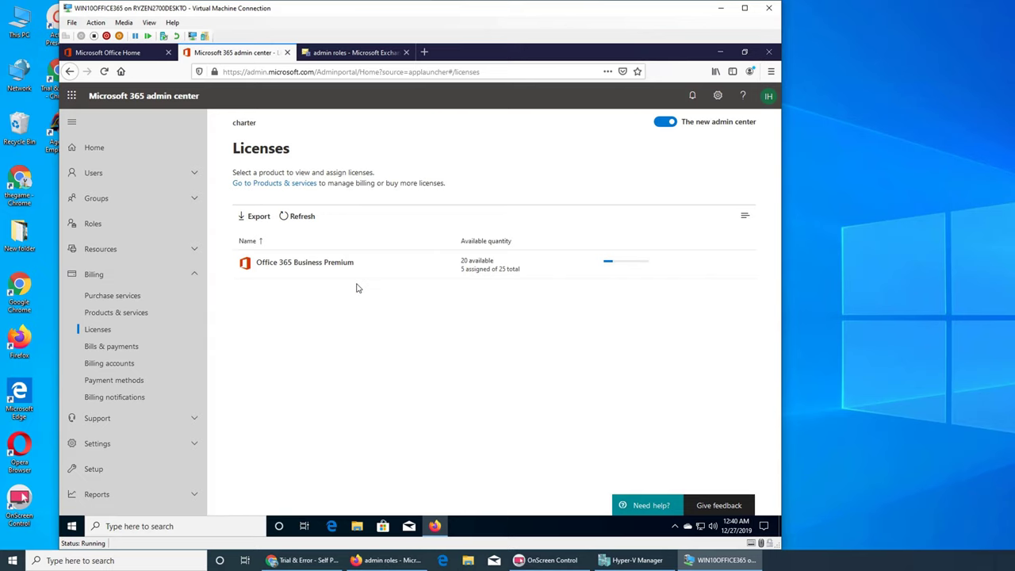
left_click(355, 53)
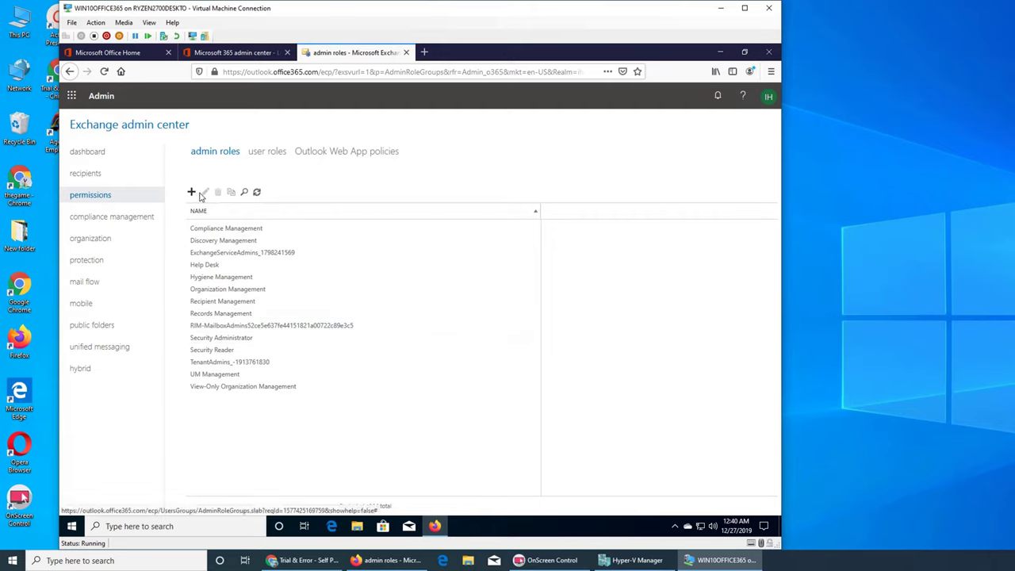
Refresh the admin roles list and start a new role group named UT, described 'Unified Tech'.
left_click(258, 193)
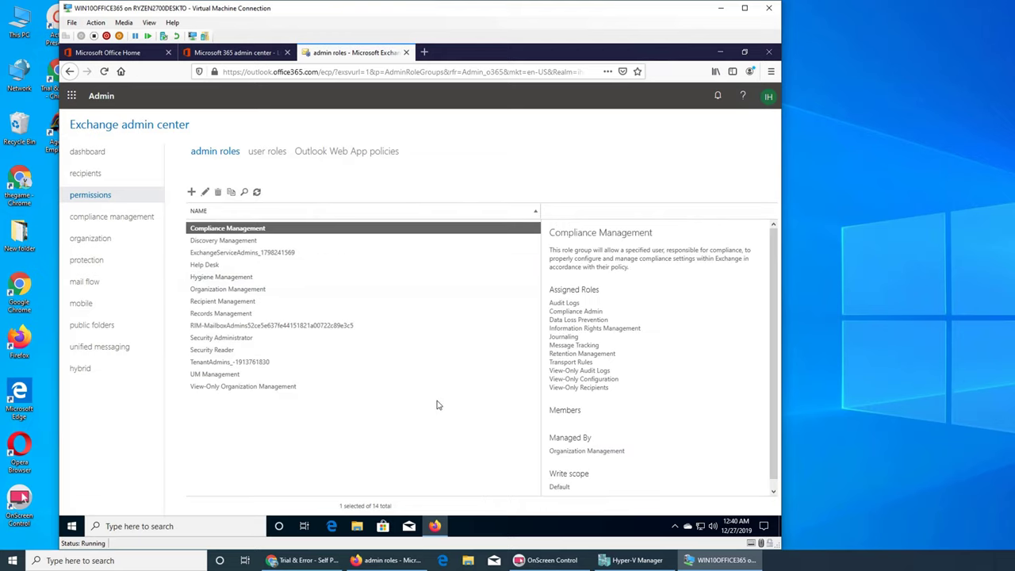
left_click(191, 192)
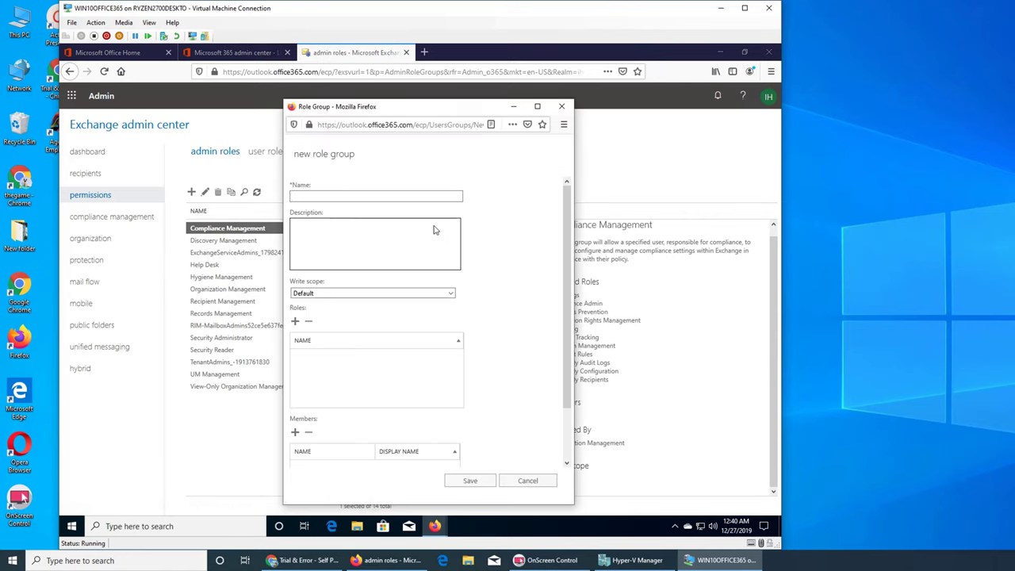
type("UT-")
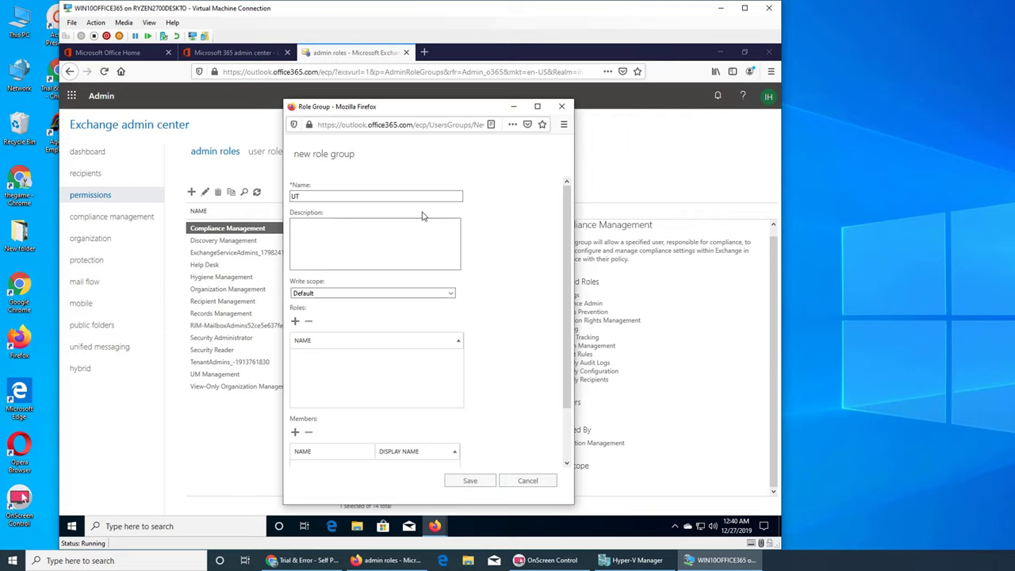
key("BackSpace")
key("Tab")
type("Unified por")
key("BackSpace")
key("BackSpace")
key("BackSpace")
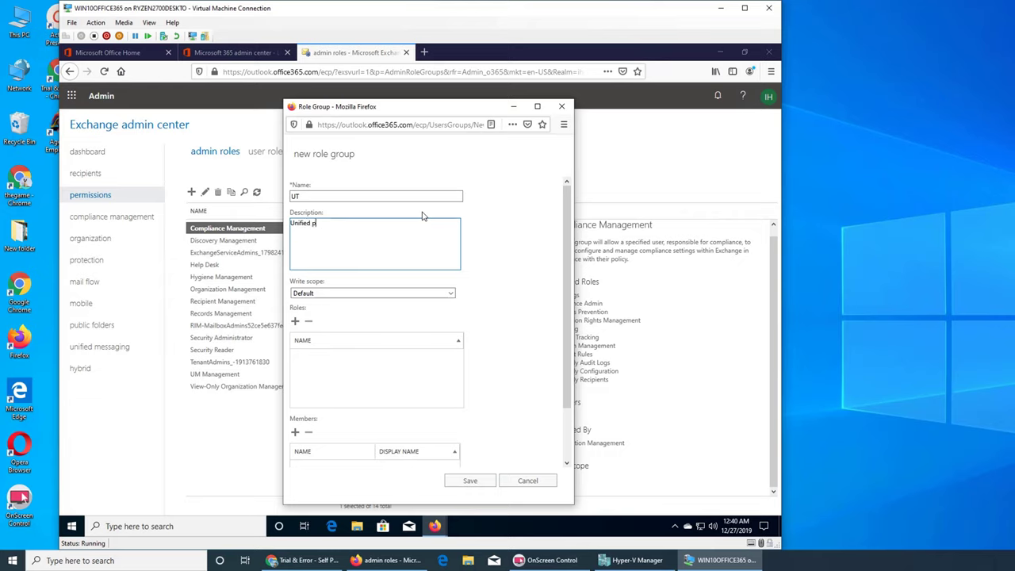
type("Tech")
Assign the Address Lists role to the UT role group.
left_click(295, 321)
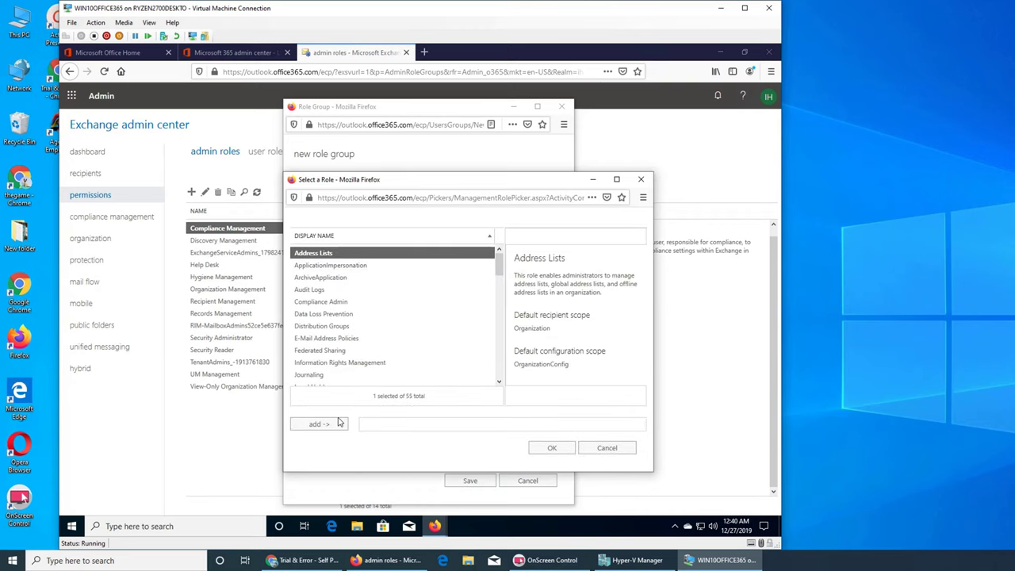
left_click(319, 423)
left_click(551, 447)
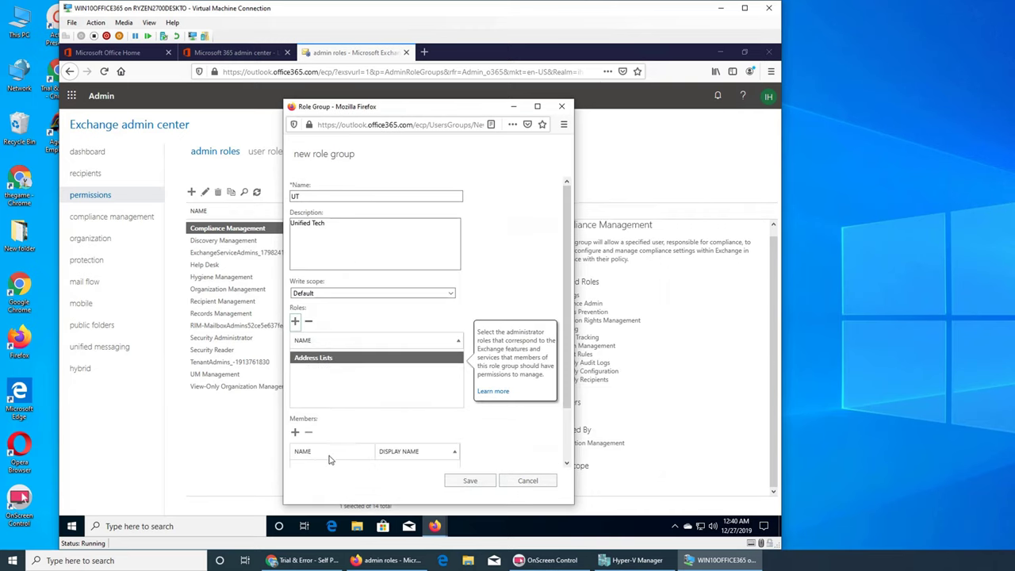
Add one user as a member of UT and save the role group, giving 15 admin role groups.
left_click(295, 433)
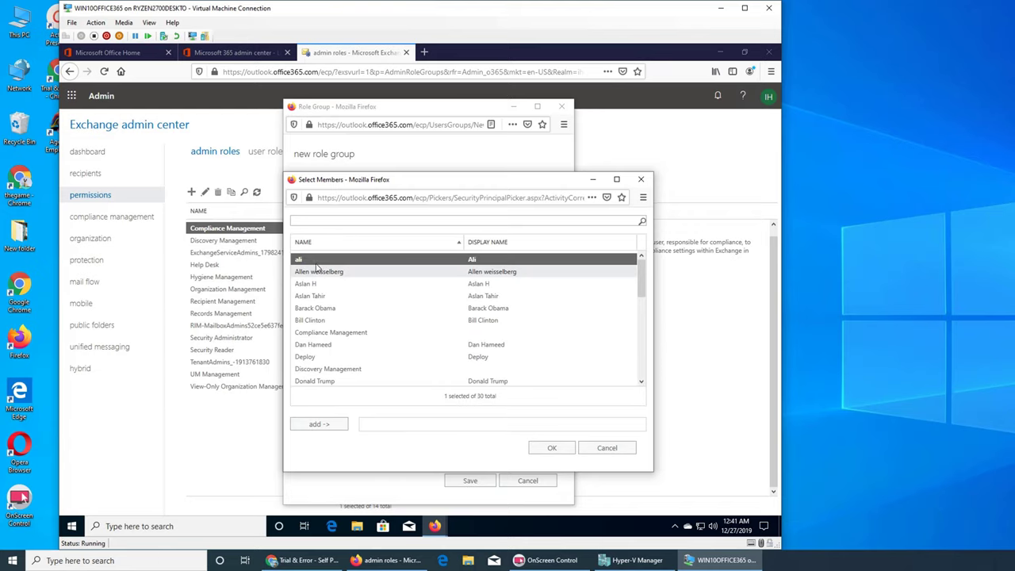
left_click(324, 427)
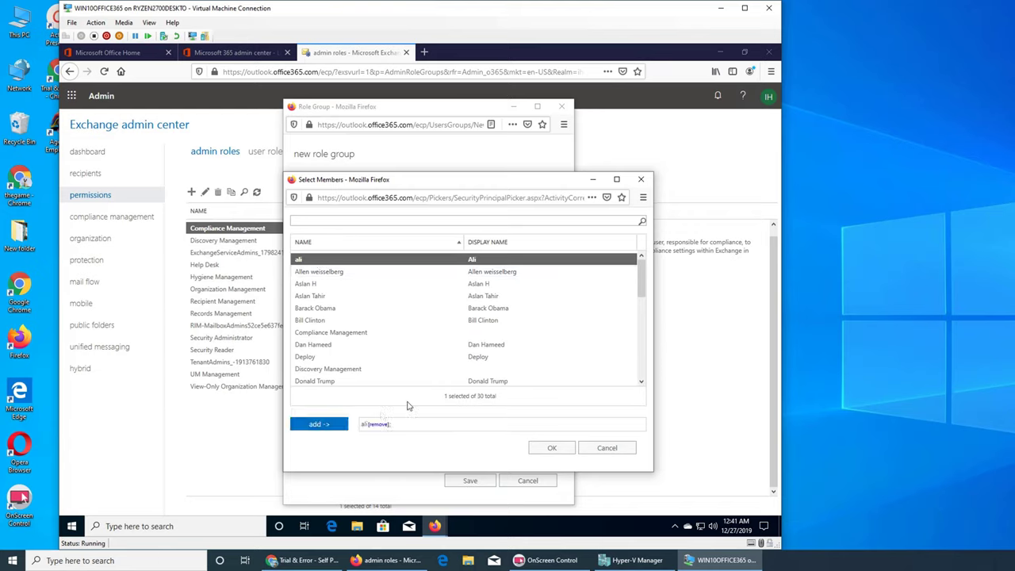
left_click(552, 448)
scroll(511, 389, "down", 2)
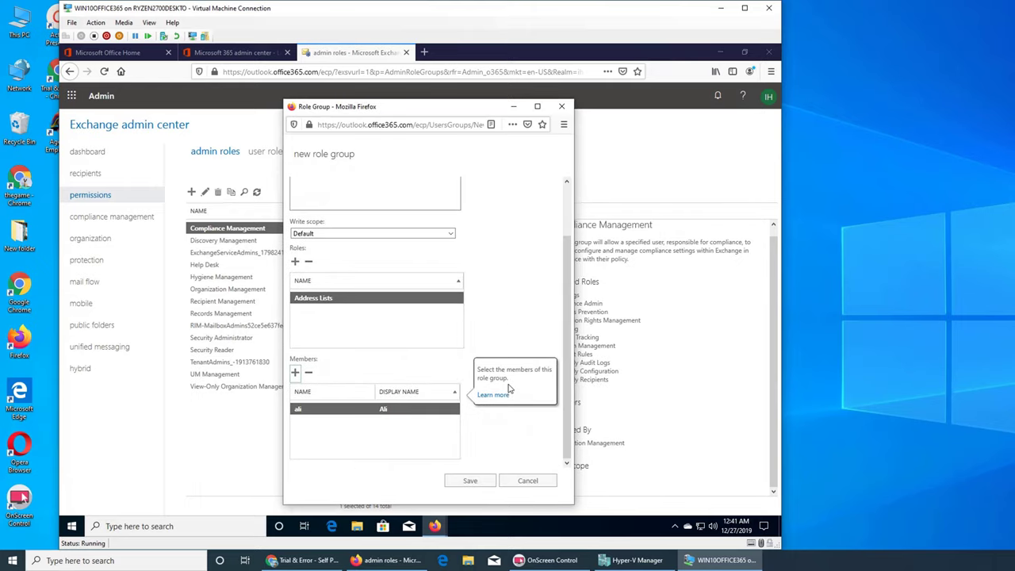
left_click(482, 481)
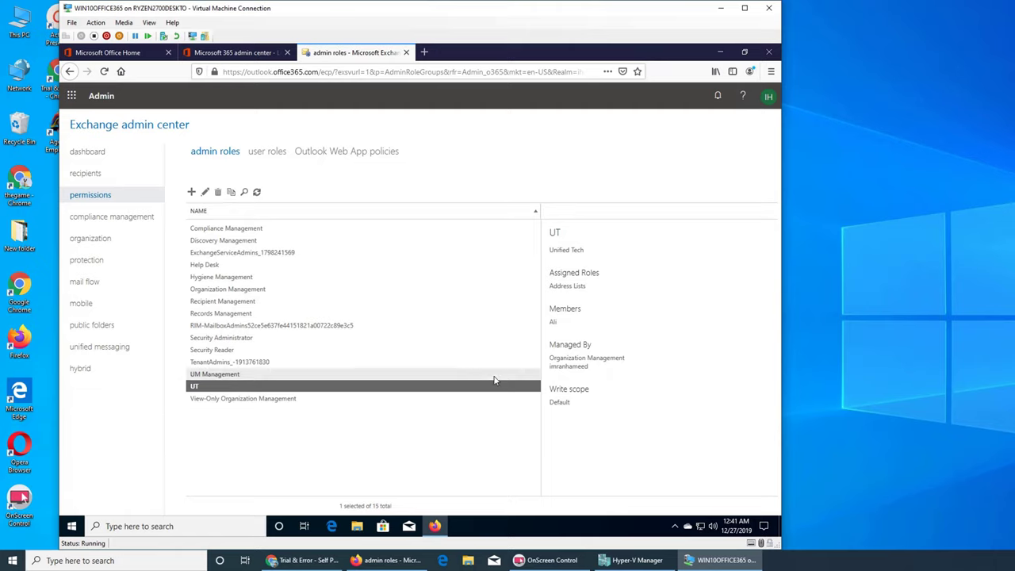
left_click(204, 192)
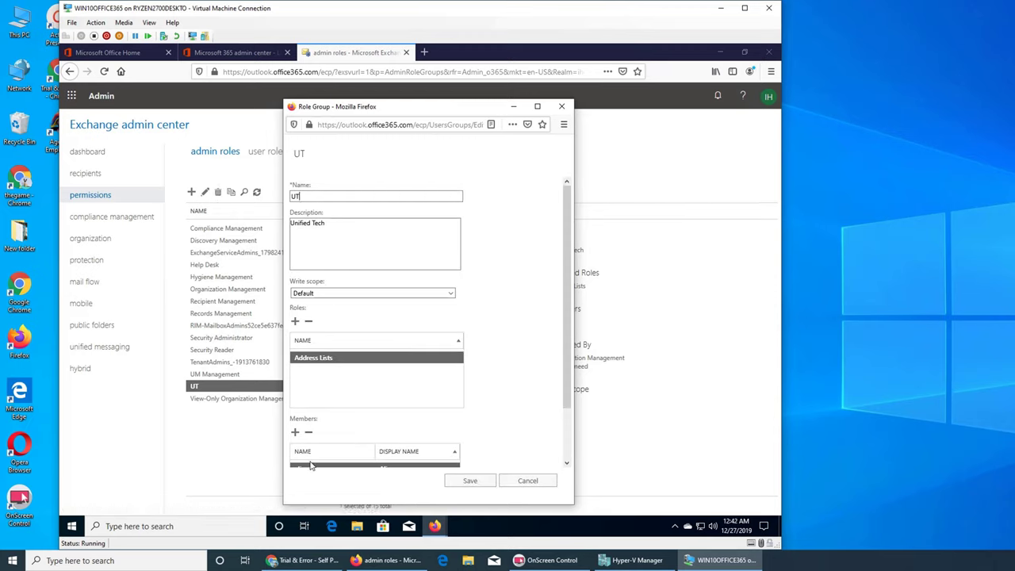
scroll(349, 436, "down", 2)
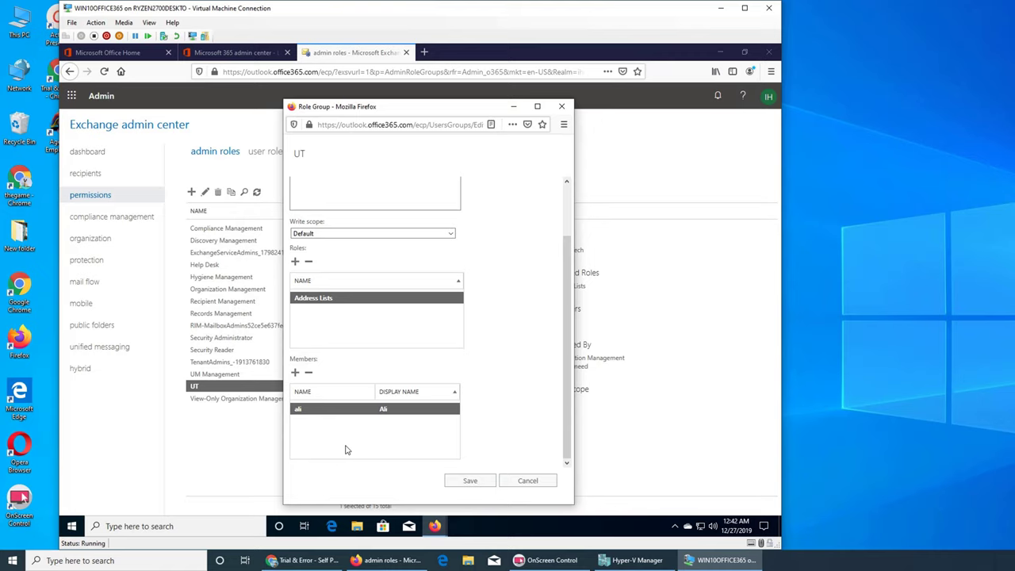
left_click(528, 481)
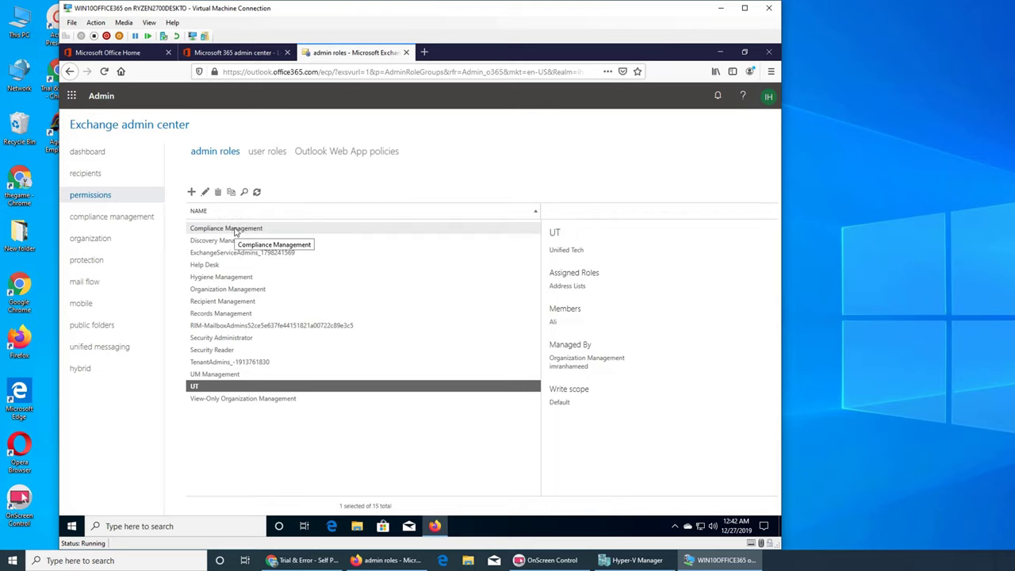
Delete the UT role group, then browse compliance management and mail flow before returning to admin roles.
left_click(218, 193)
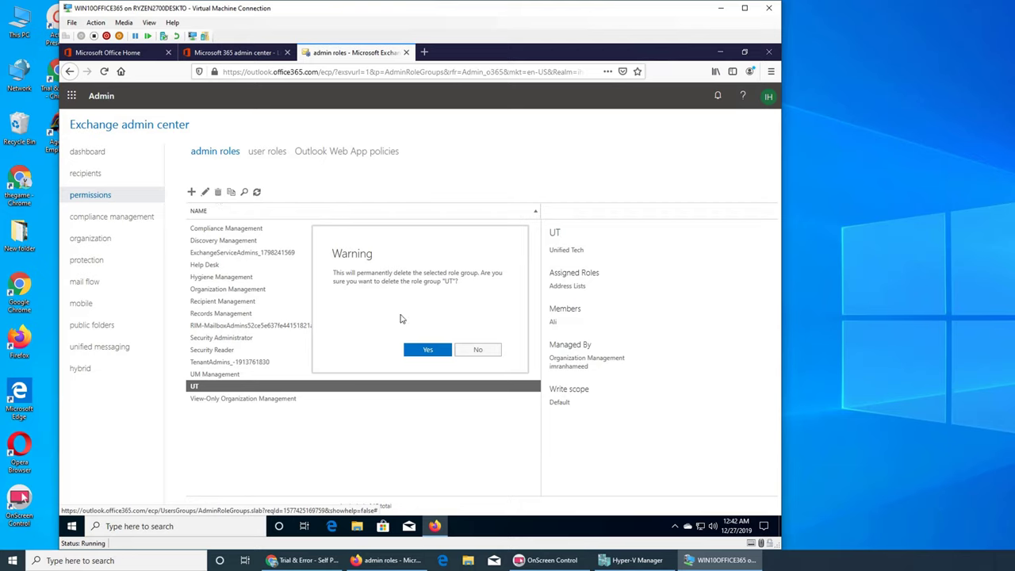
left_click(421, 351)
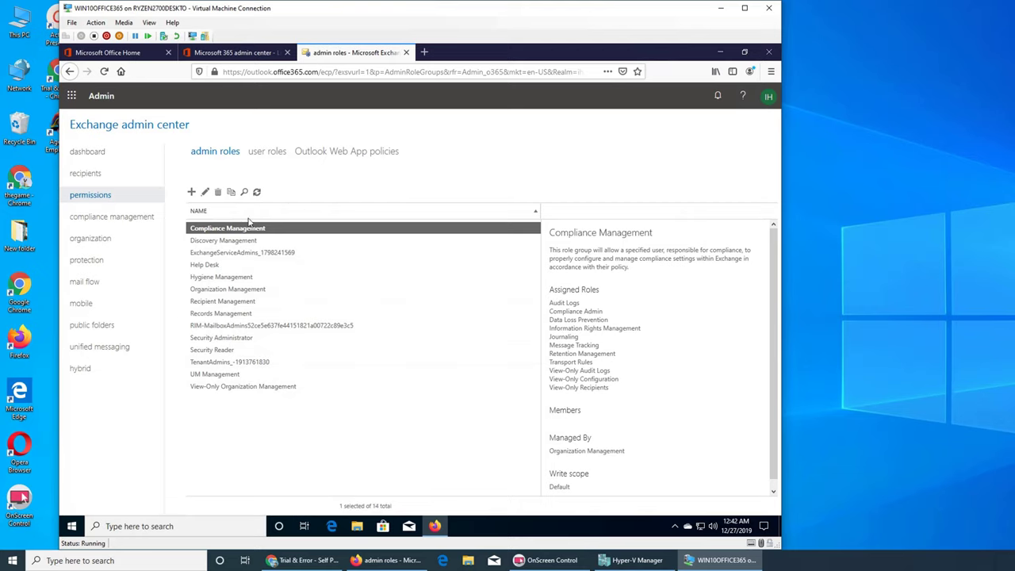
left_click(112, 217)
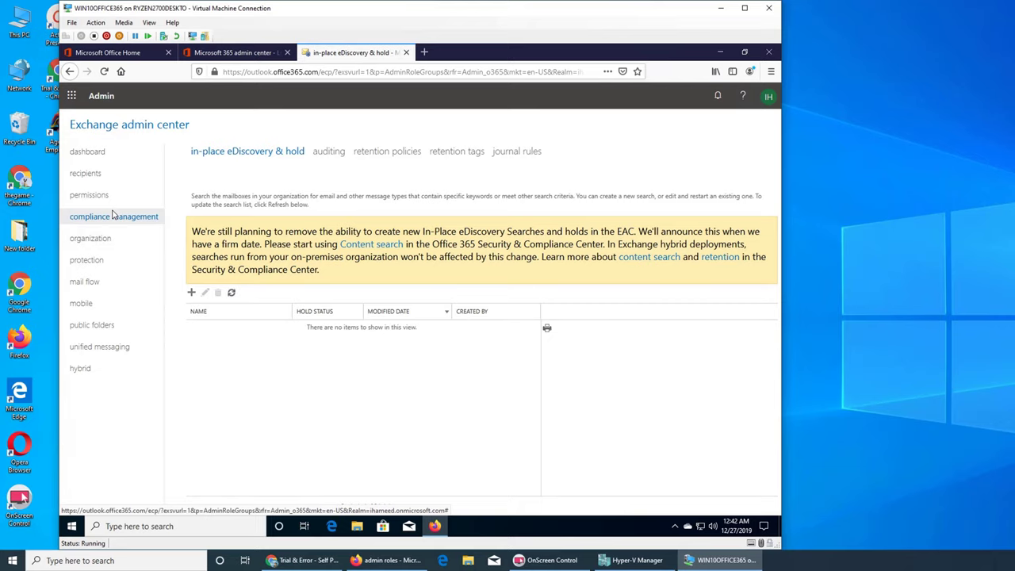
left_click(108, 289)
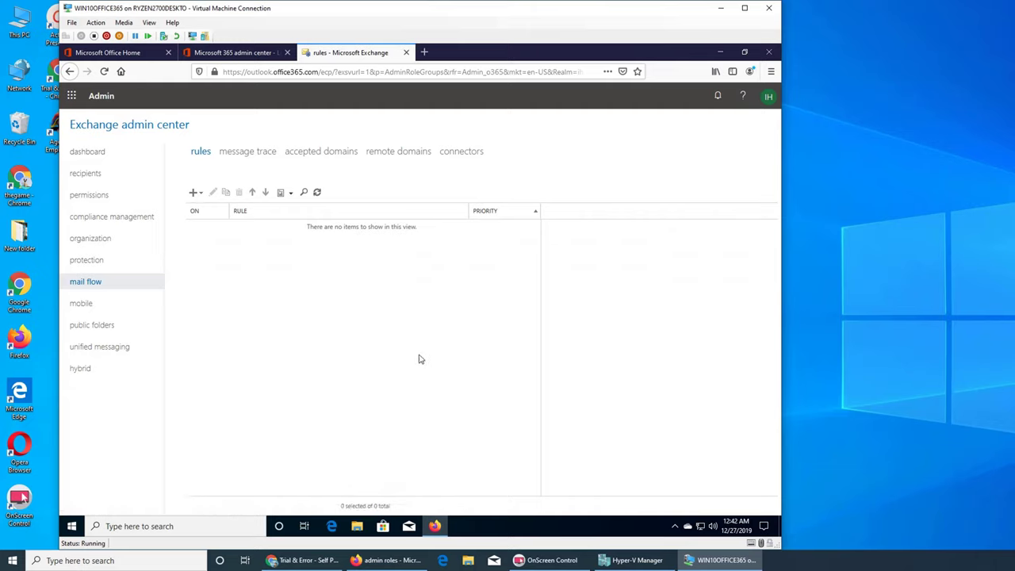
left_click(96, 196)
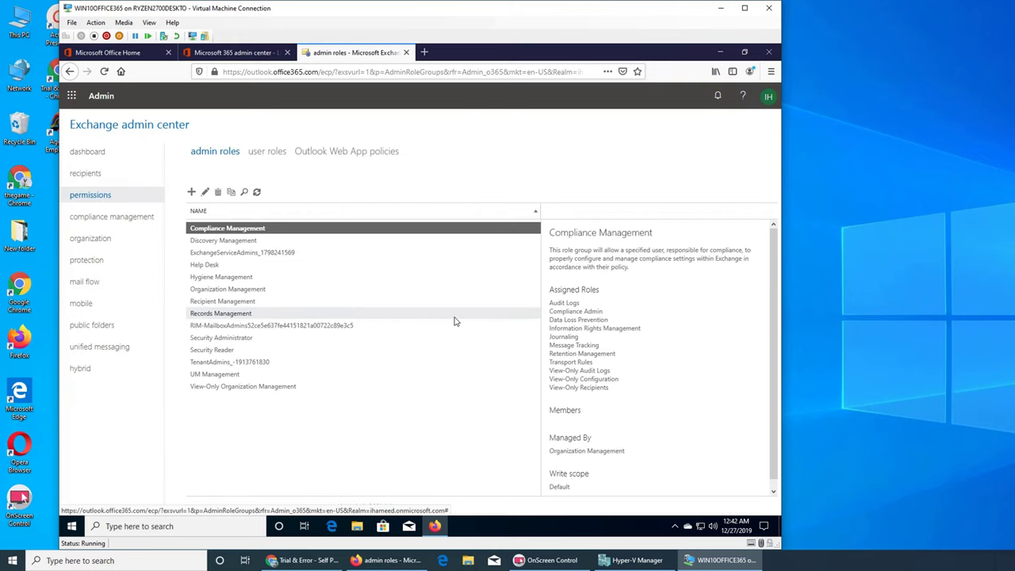